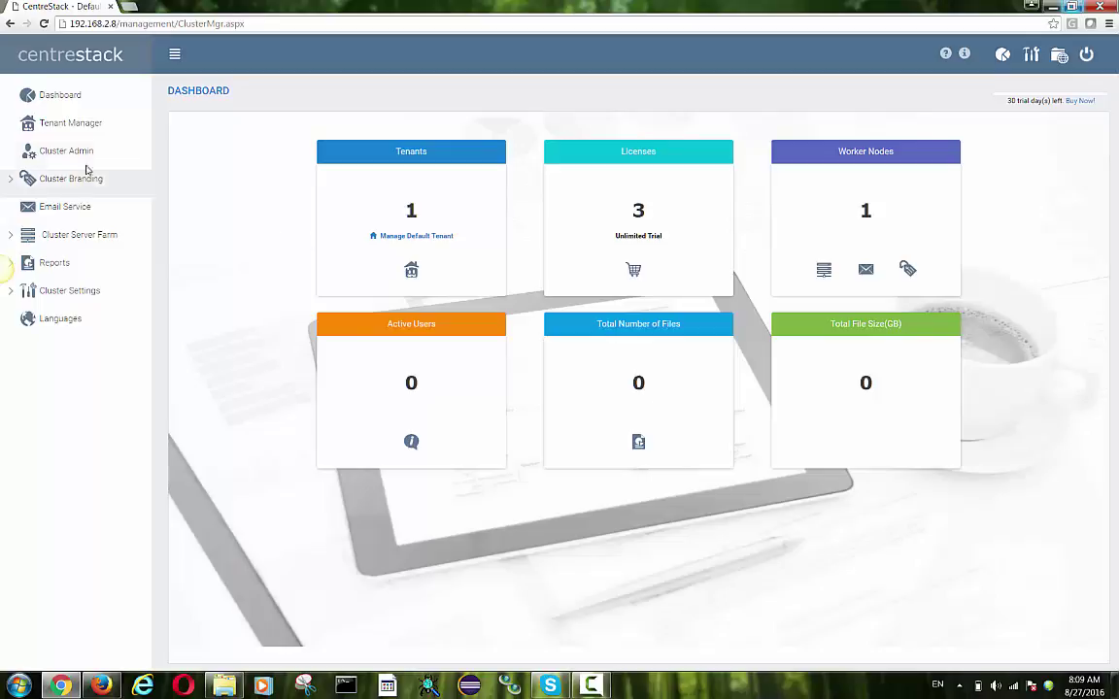
- Go to Tenant Manager and bring up the Default Tenant's actions menu
{"action": "left_click", "coordinate": [82, 133]}
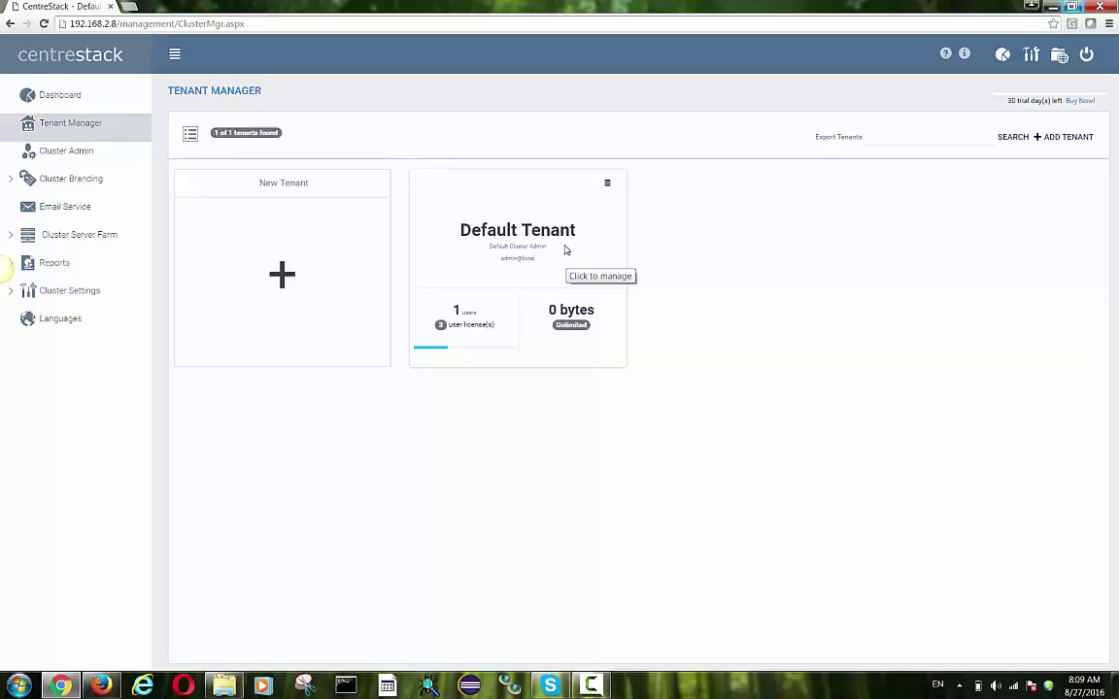
{"action": "left_click", "coordinate": [609, 186]}
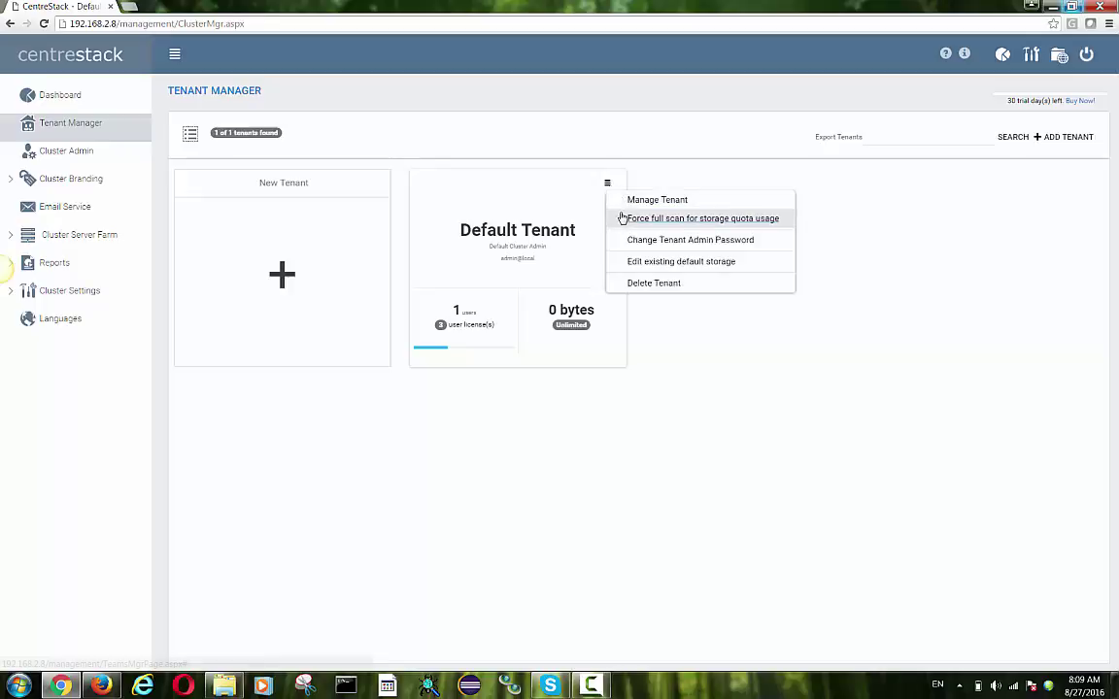
- Review the Default Tenant's Active Directory configuration, including Advanced Settings, then return to Tenant Manager
{"action": "left_click", "coordinate": [636, 211]}
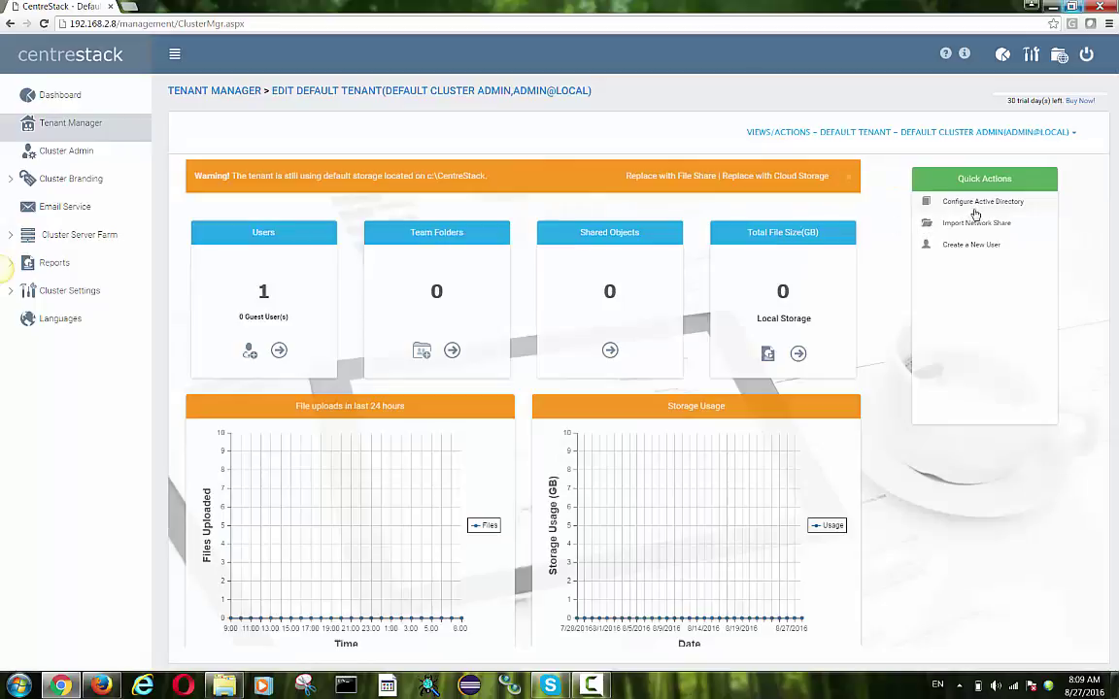
{"action": "left_click", "coordinate": [983, 204]}
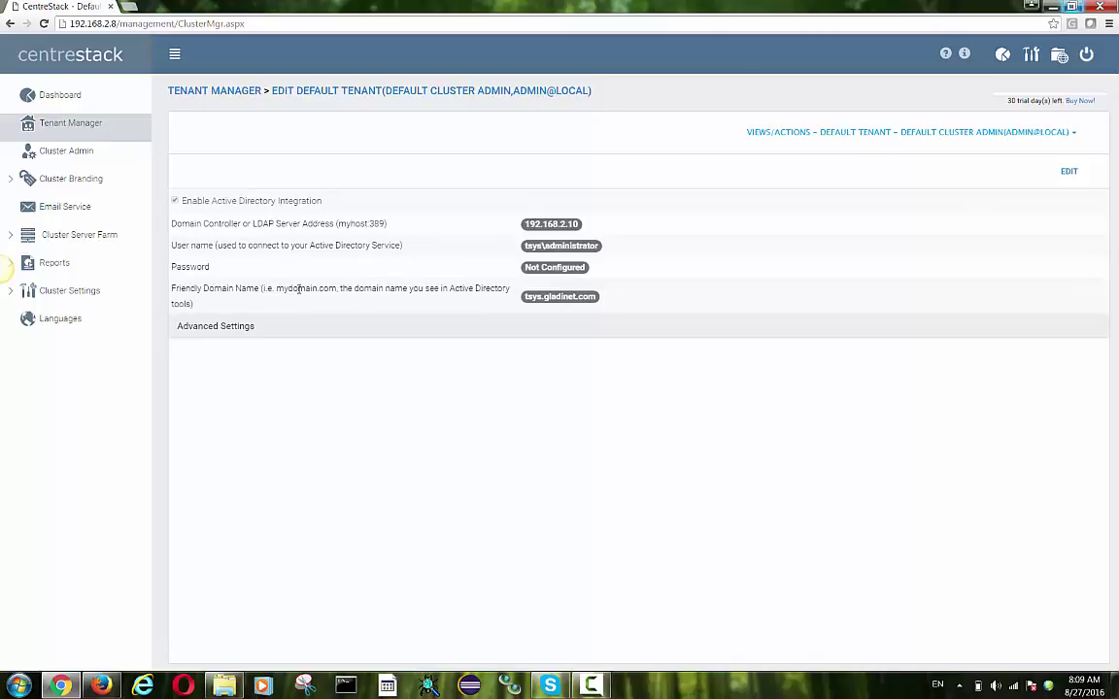
{"action": "left_click", "coordinate": [239, 328]}
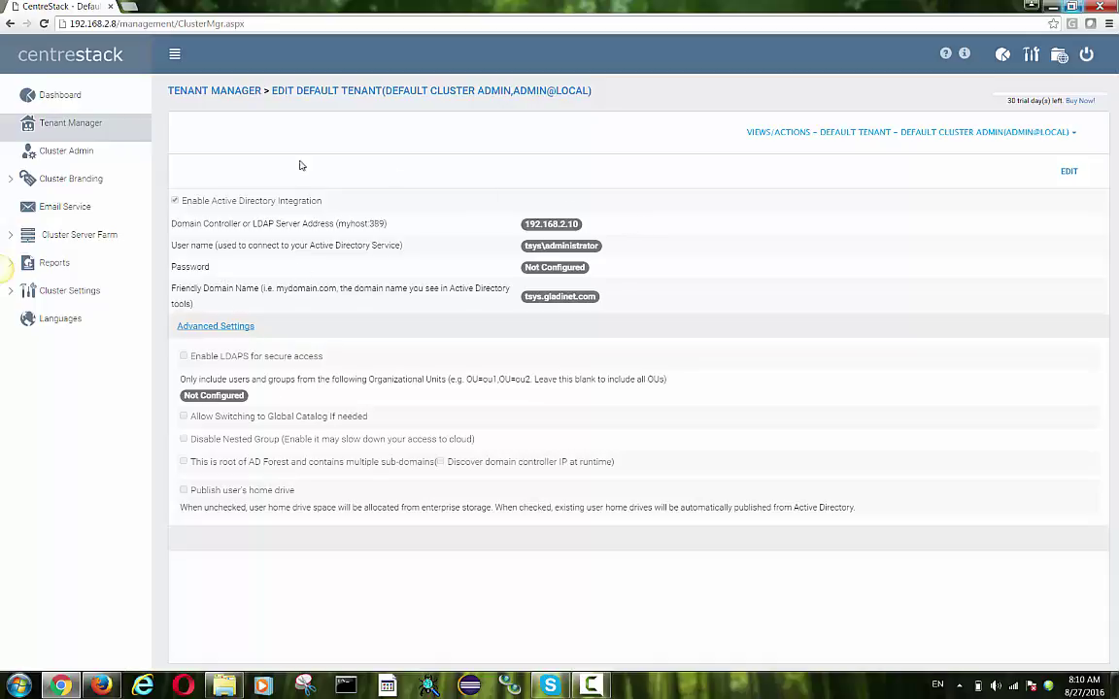
{"action": "left_click", "coordinate": [84, 130]}
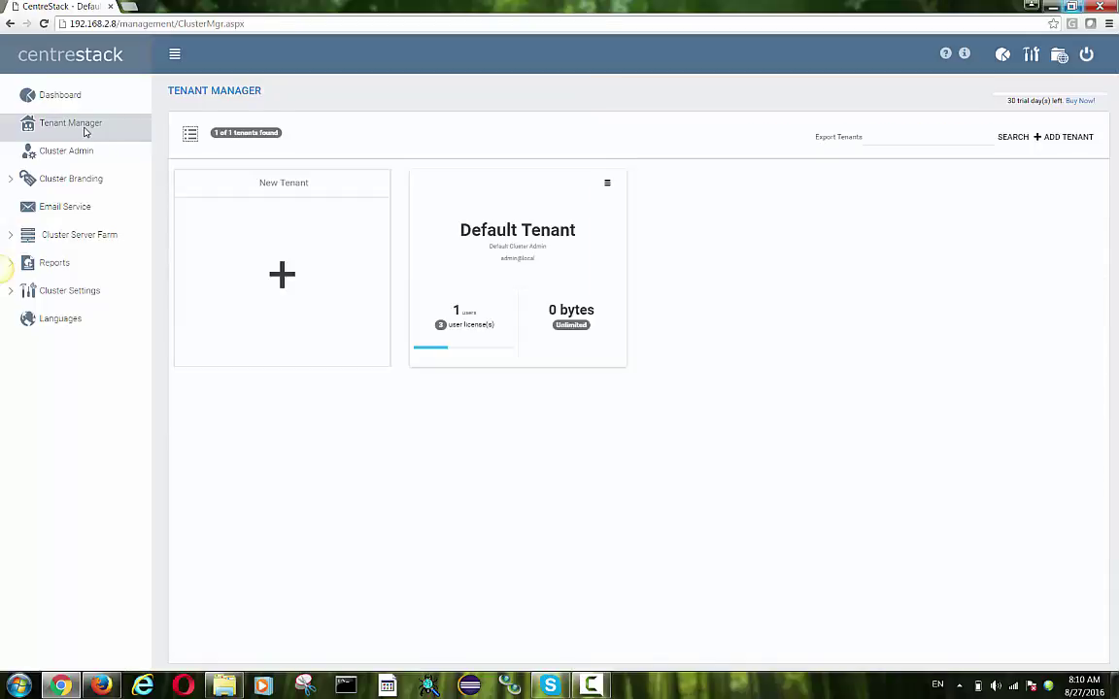
- Enter new tenant details: admin ACME Test, admin e-mail, password and organization ACME
{"action": "left_click", "coordinate": [281, 277]}
{"action": "left_click", "coordinate": [252, 176]}
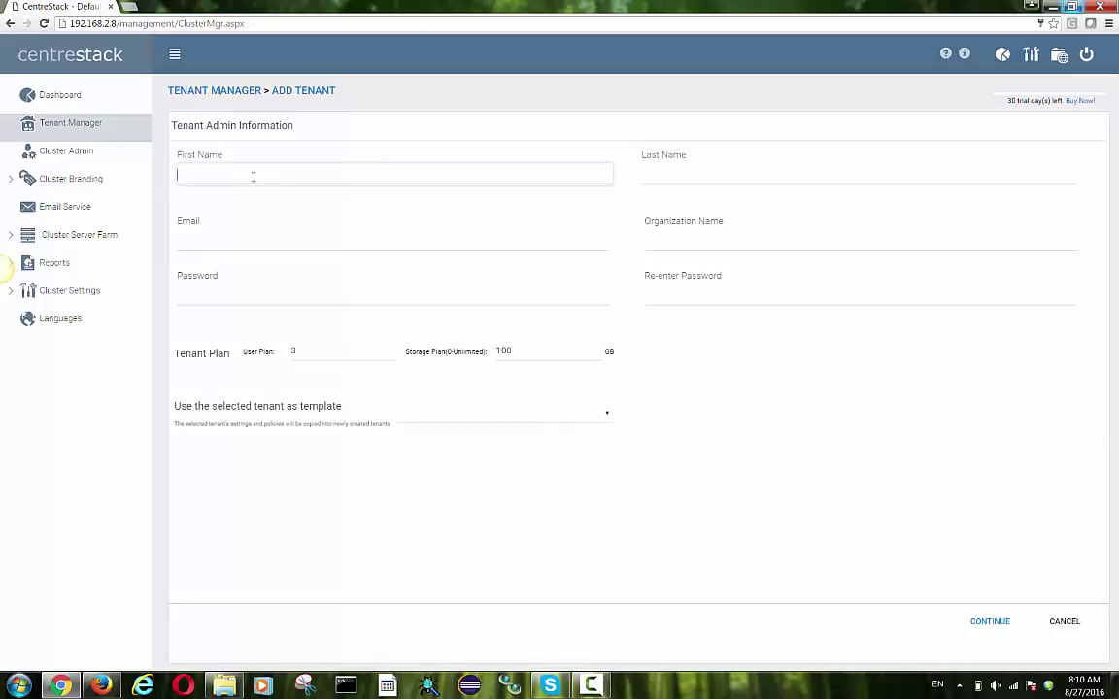
{"action": "type", "text": "ACME"}
{"action": "key", "text": "Tab"}
{"action": "type", "text": "Test"}
{"action": "key", "text": "Tab"}
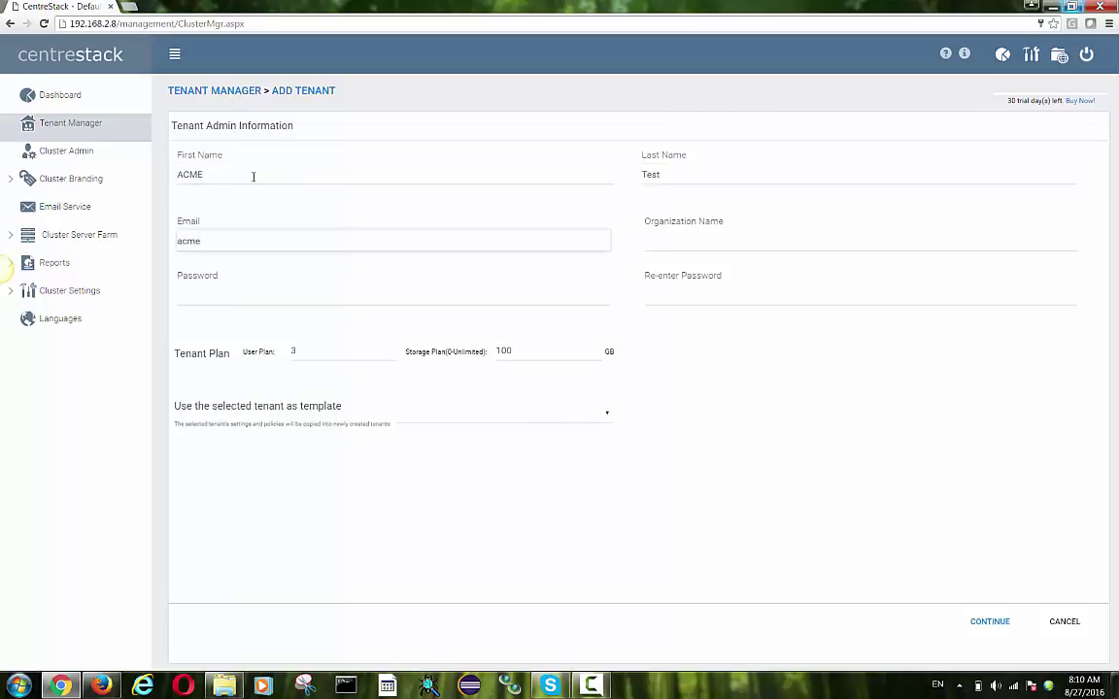
{"action": "key", "text": "Tab"}
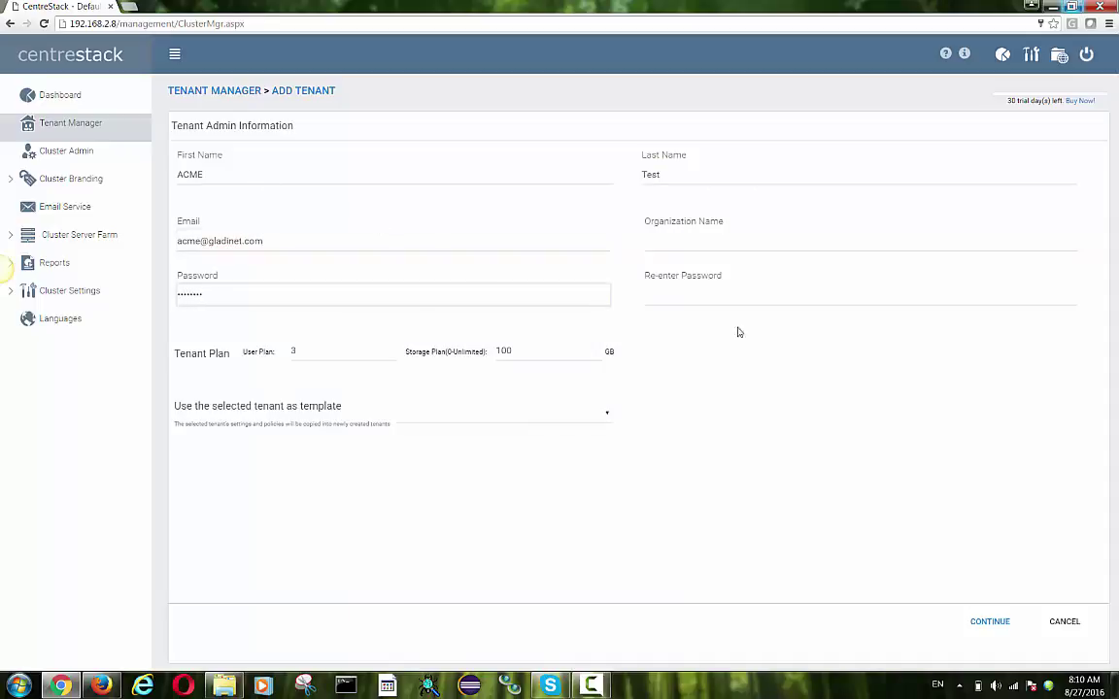
{"action": "left_click", "coordinate": [679, 295]}
{"action": "type", "text": "••"}
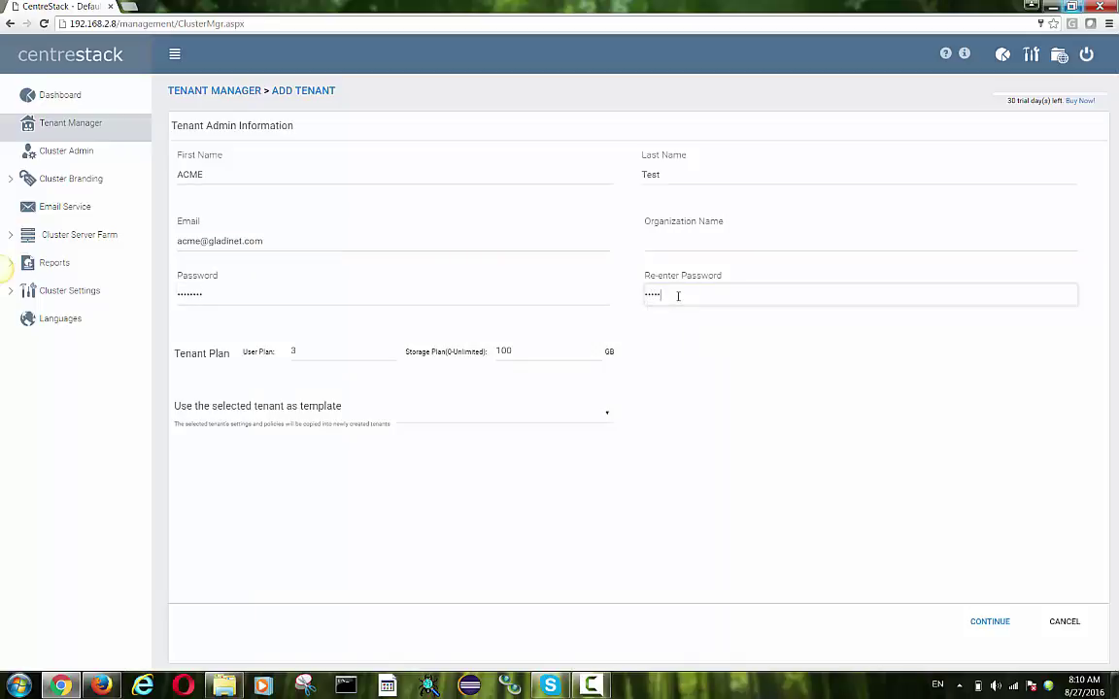
{"action": "left_click", "coordinate": [680, 244]}
{"action": "type", "text": "ACME"}
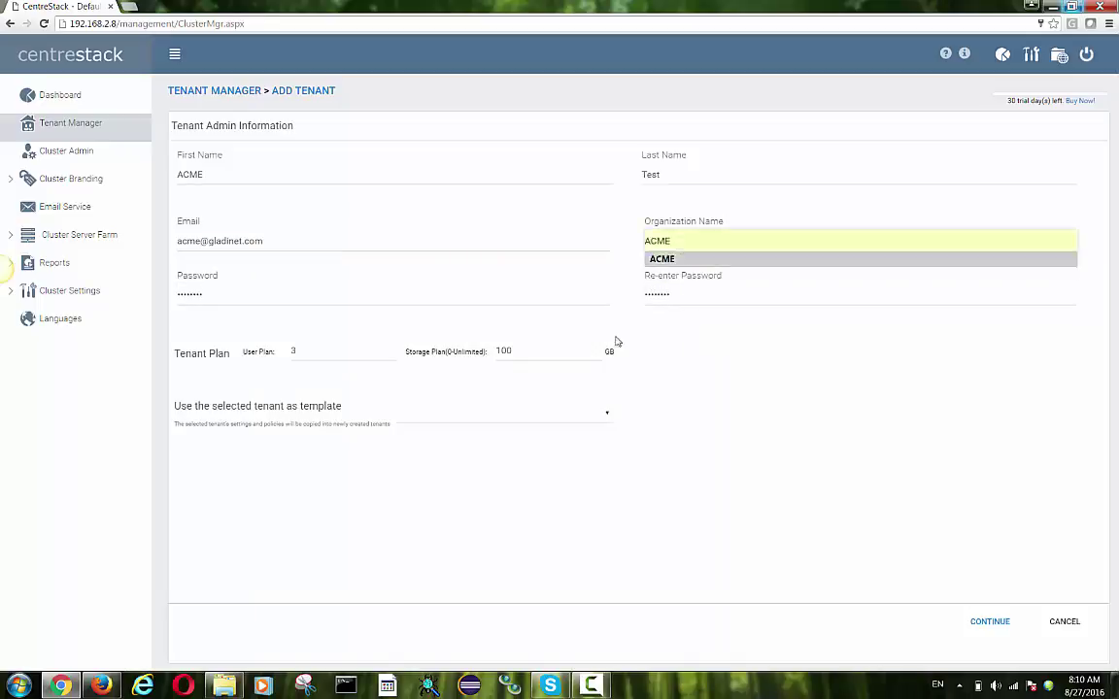
- Accept default Advanced and Tenant Storage settings to finish creating the tenant, saving the browser password
{"action": "left_click", "coordinate": [990, 621]}
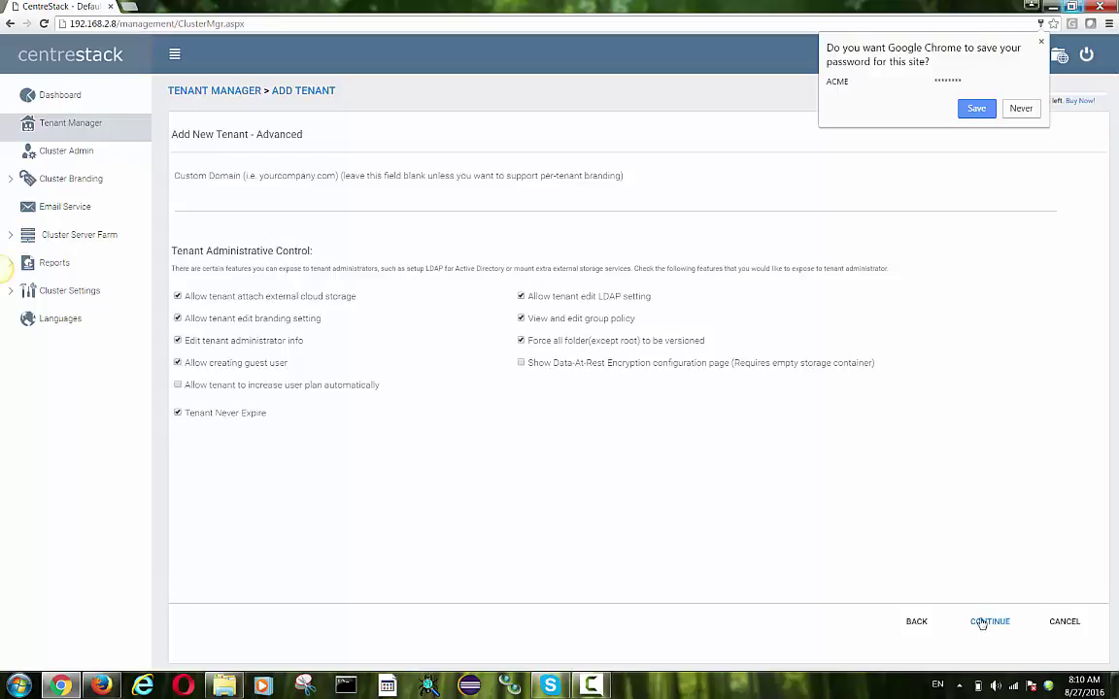
{"action": "left_click", "coordinate": [977, 108]}
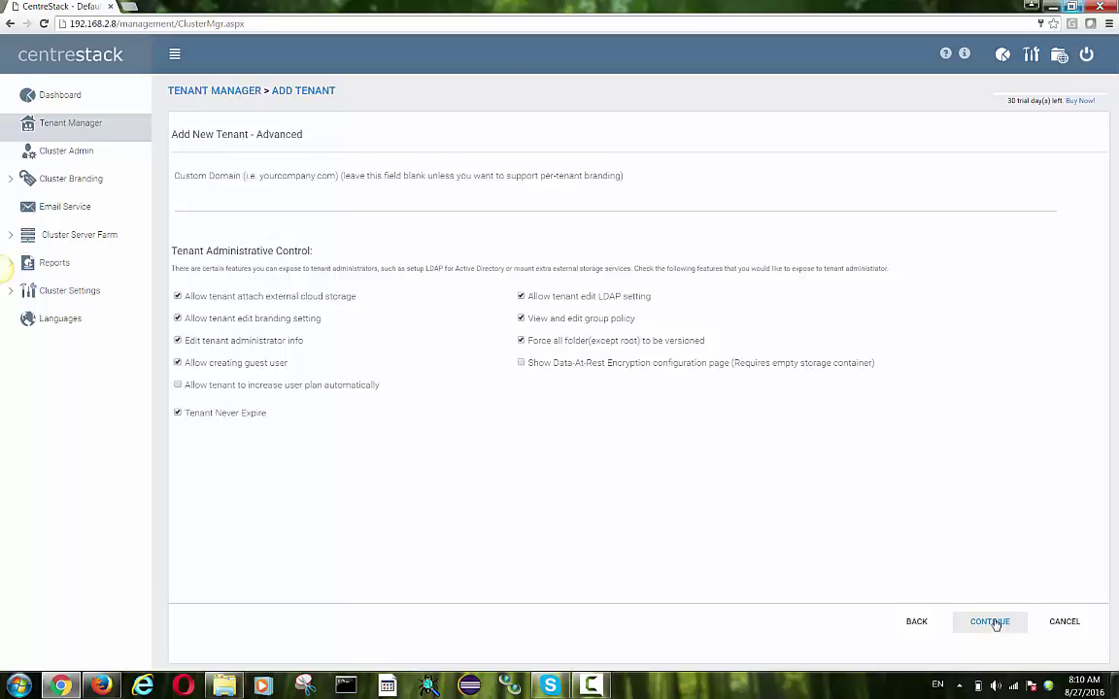
{"action": "left_click", "coordinate": [992, 623]}
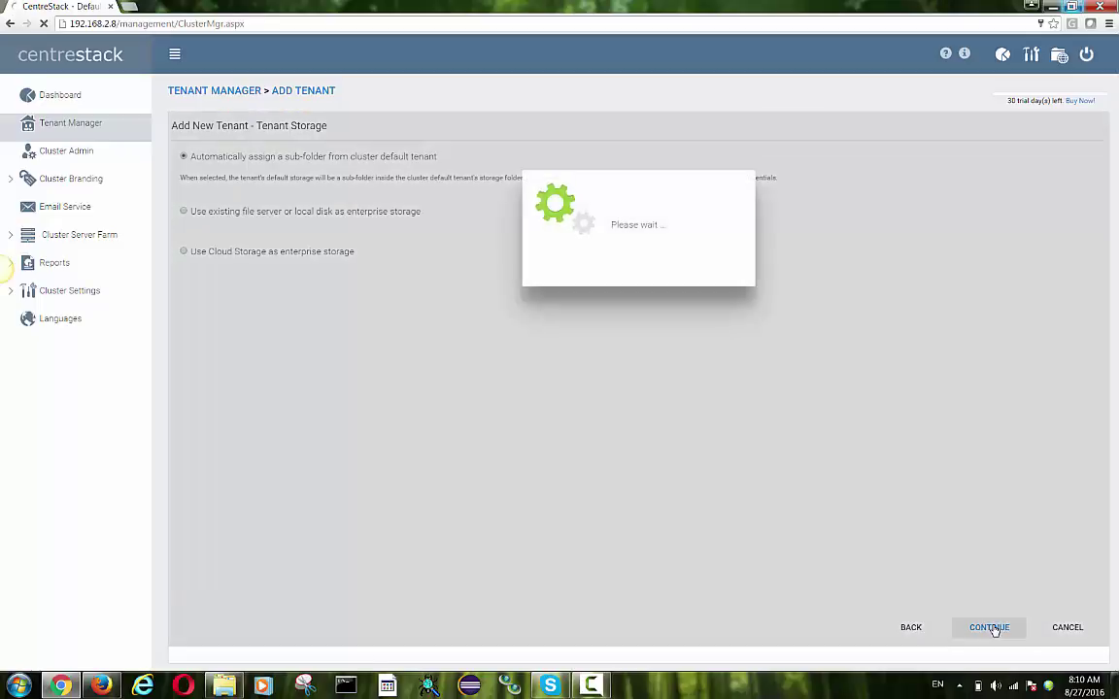
{"action": "left_click", "coordinate": [991, 627]}
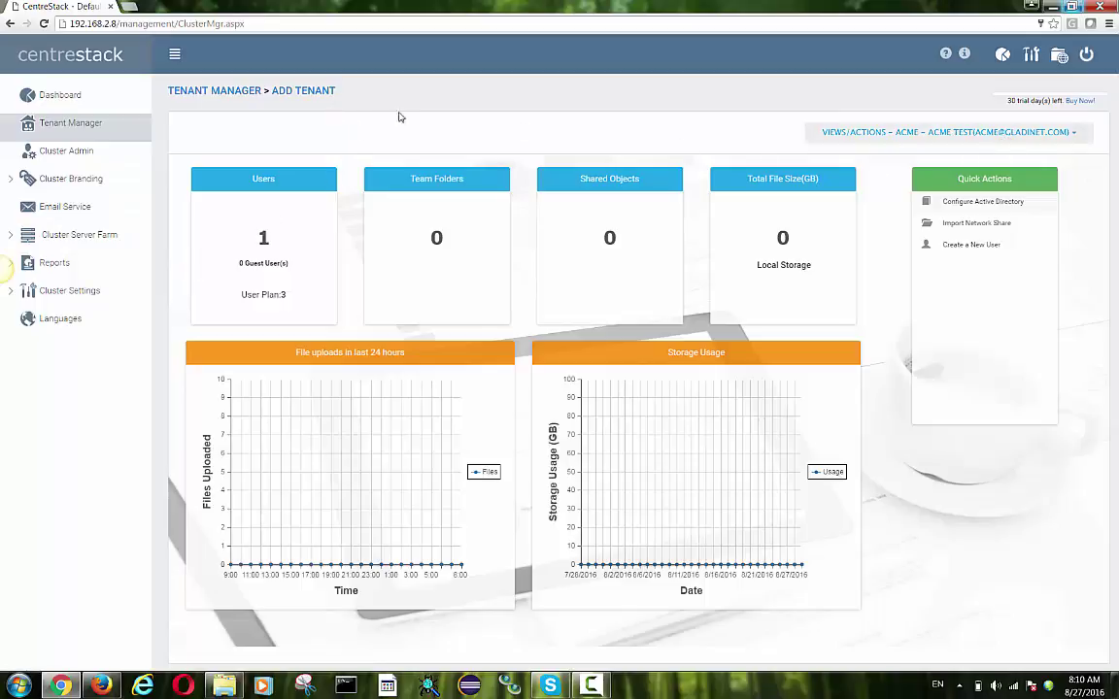
- Return to the tenant list showing Default Tenant and ACME, then bring up Firefox's taskbar jump list
{"action": "left_click", "coordinate": [89, 125]}
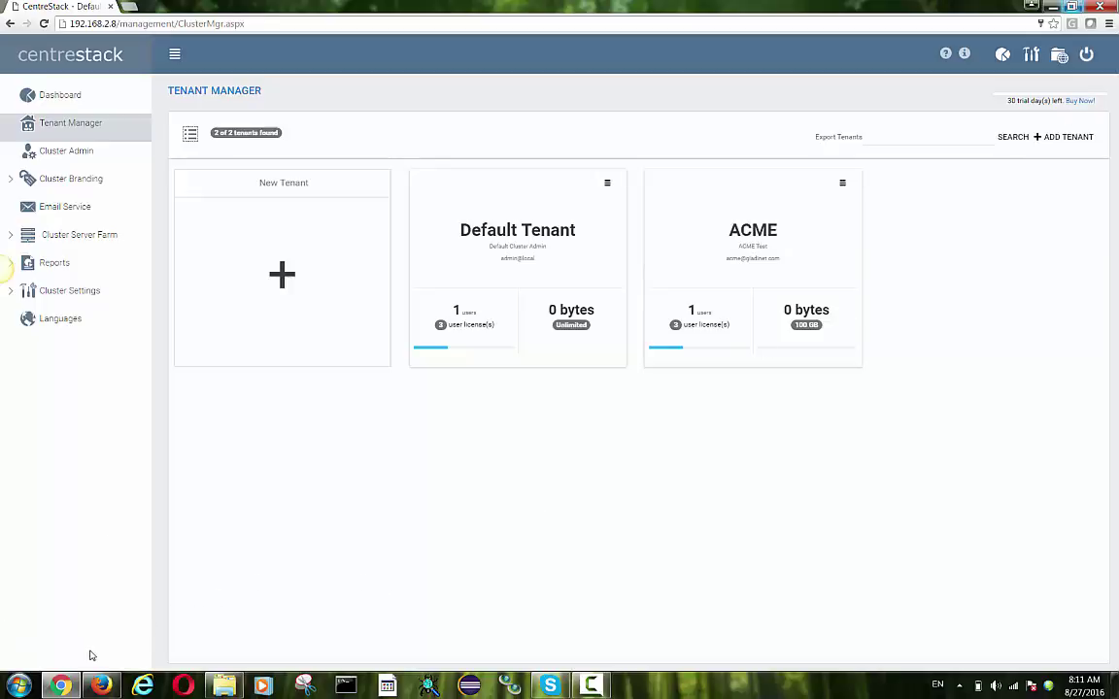
{"action": "mouse_move", "coordinate": [103, 689]}
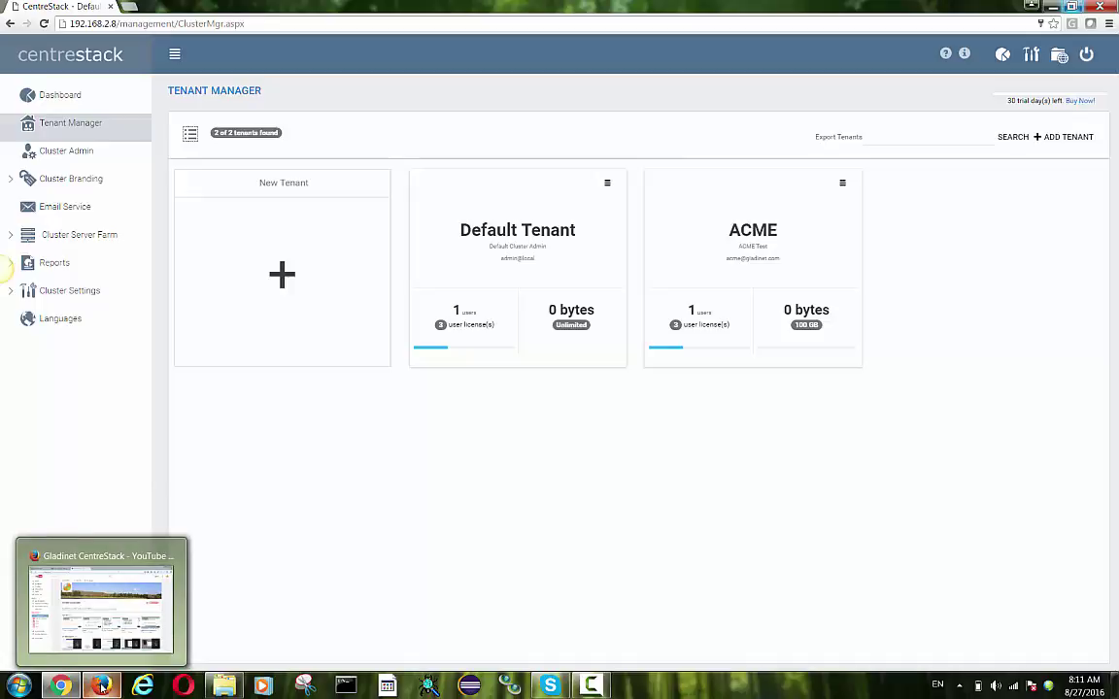
{"action": "right_click", "coordinate": [101, 686]}
- Open a new Firefox window and go to the CentreStack server at 192.168.2.8
{"action": "left_click", "coordinate": [68, 650]}
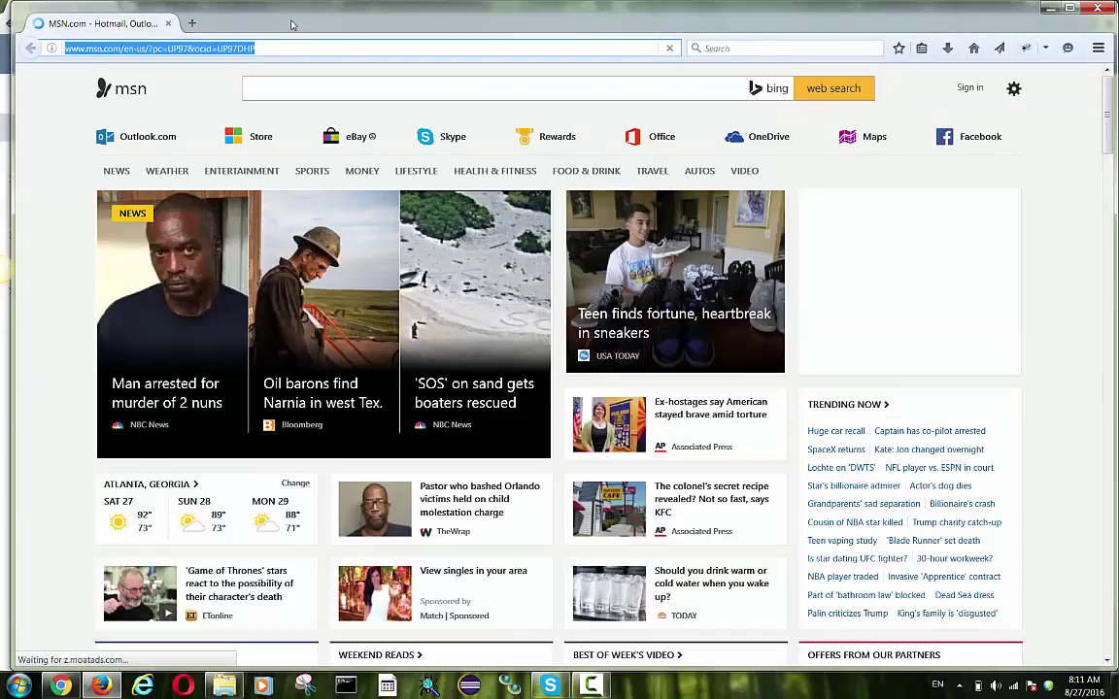
{"action": "type", "text": "192.168.2.8"}
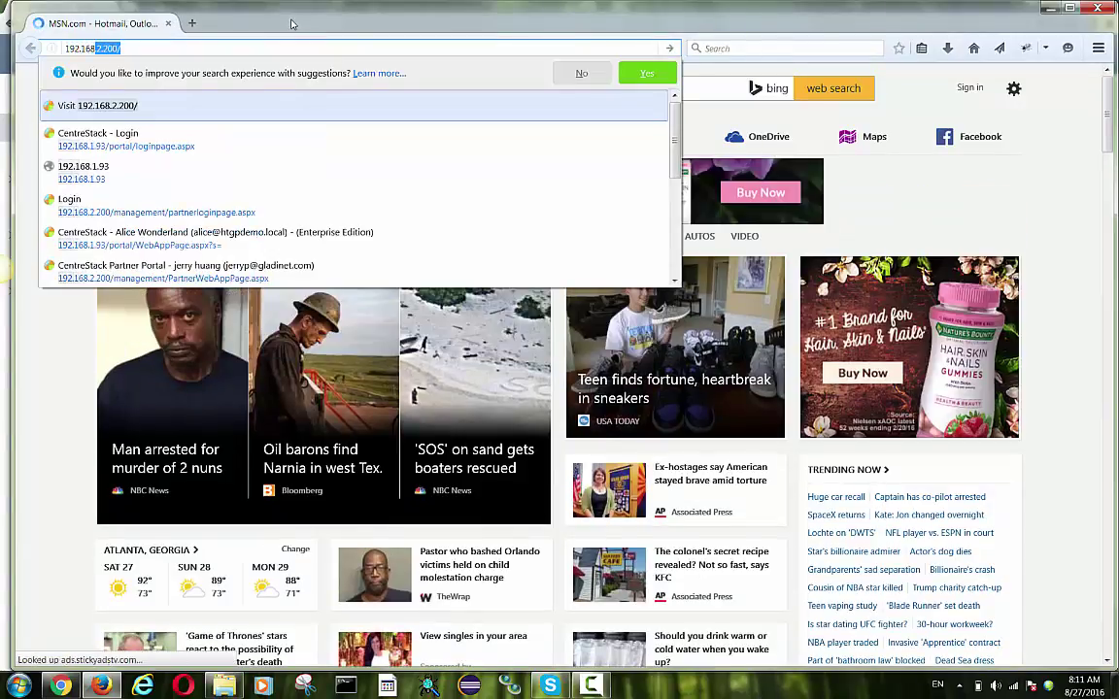
{"action": "key", "text": "Return"}
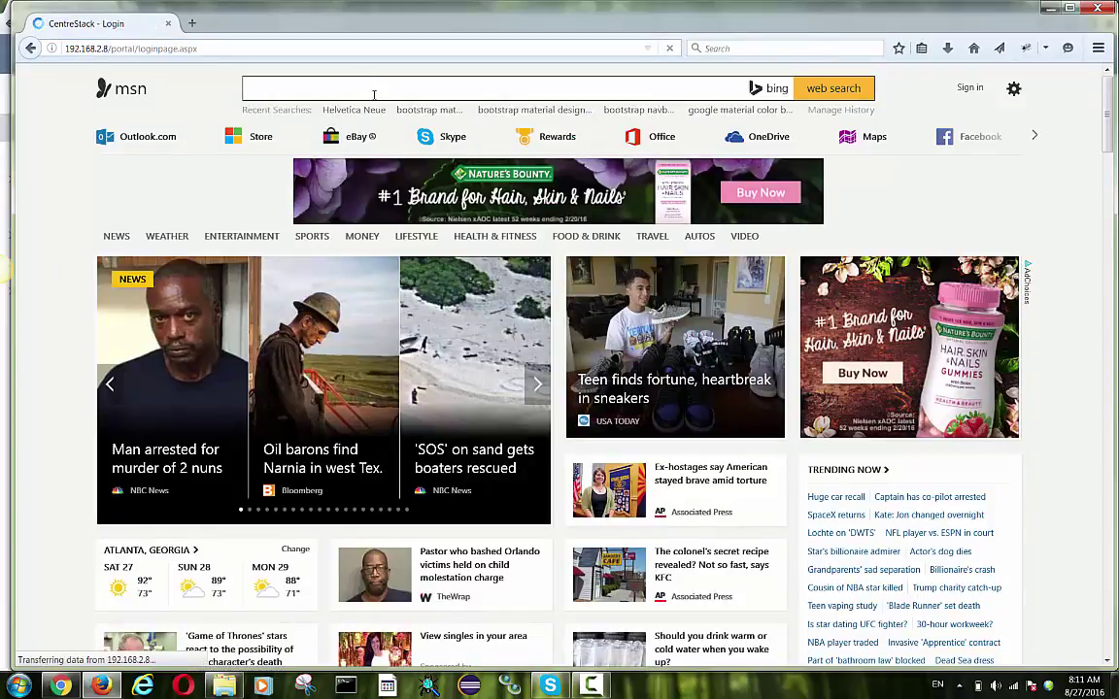
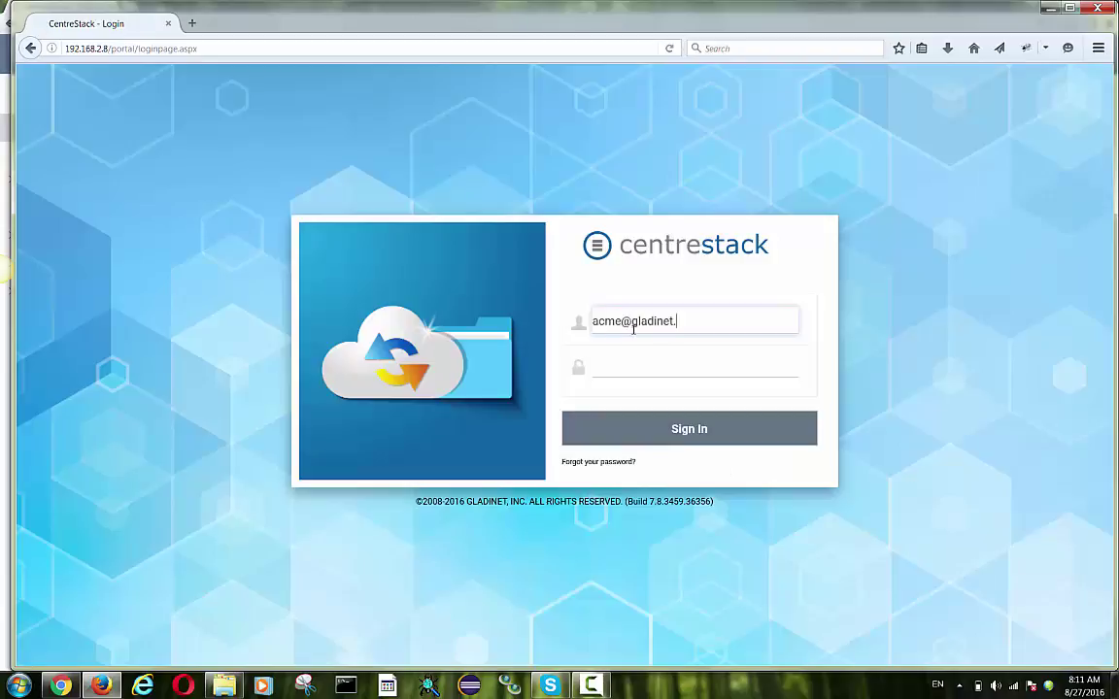
- Sign in to the portal with the ACME tenant admin's e-mail and password
{"action": "key", "text": "Tab"}
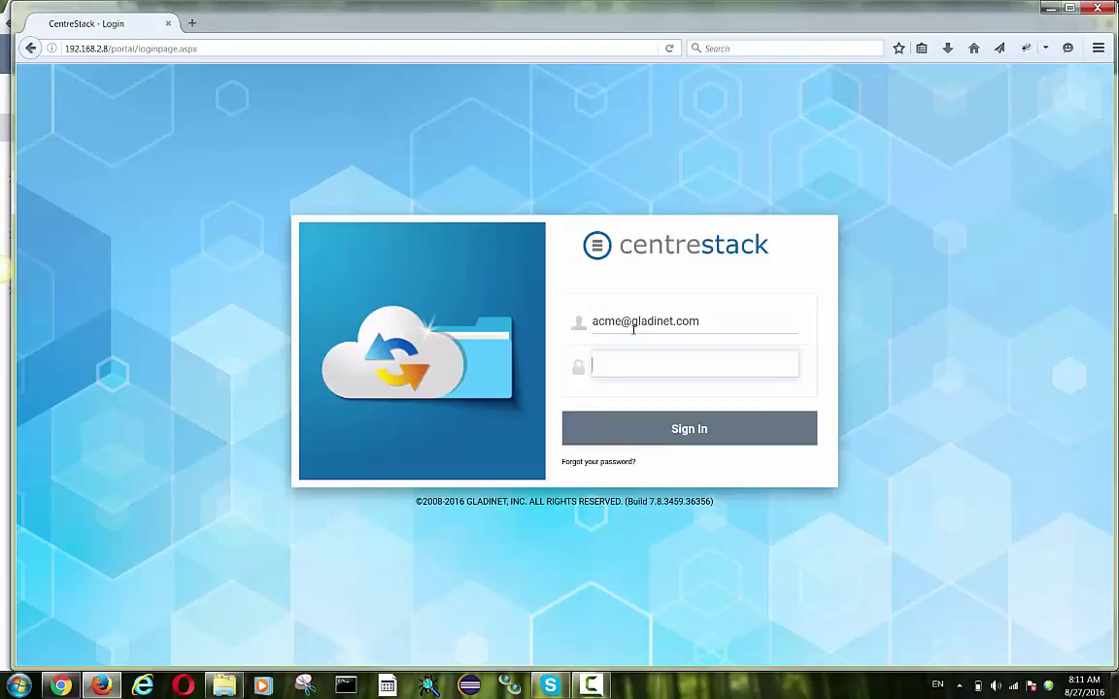
{"action": "type", "text": "•••••••••"}
{"action": "key", "text": "Return"}
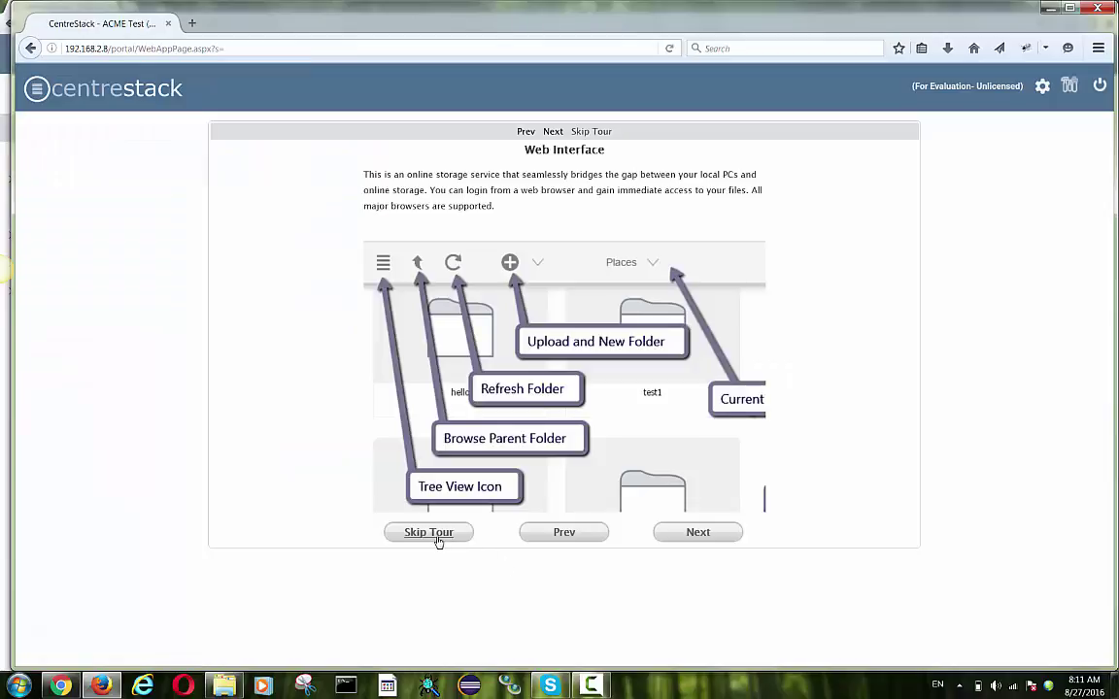
- Skip the introductory tour and switch the portal colour theme to Blue
{"action": "left_click", "coordinate": [438, 538]}
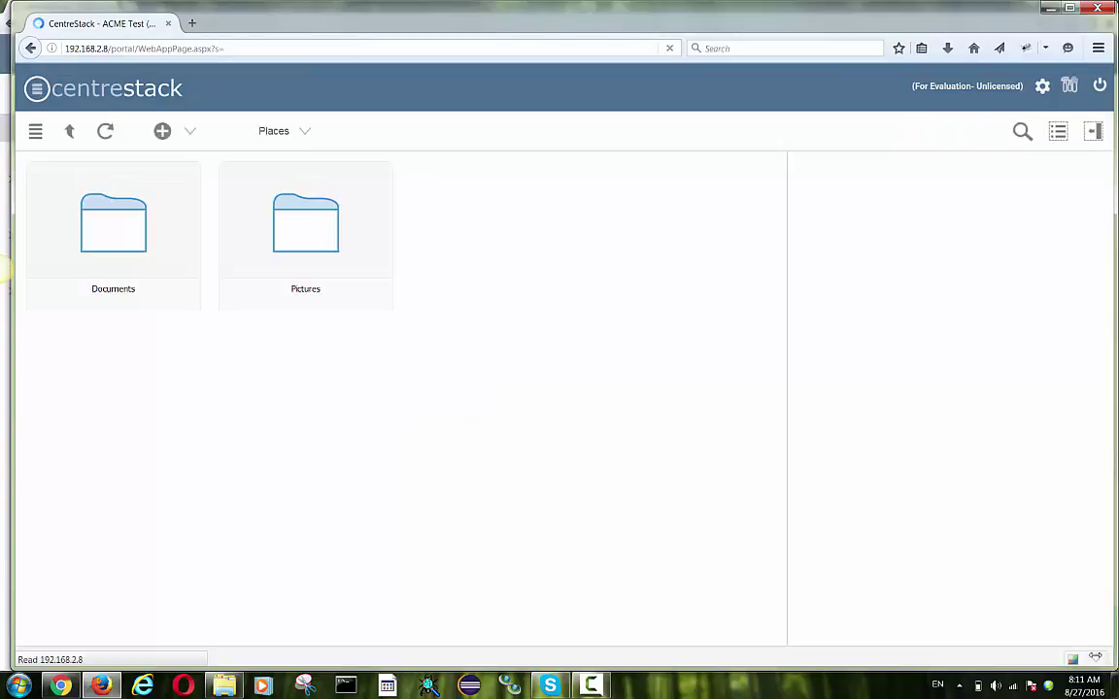
{"action": "left_click", "coordinate": [1073, 660]}
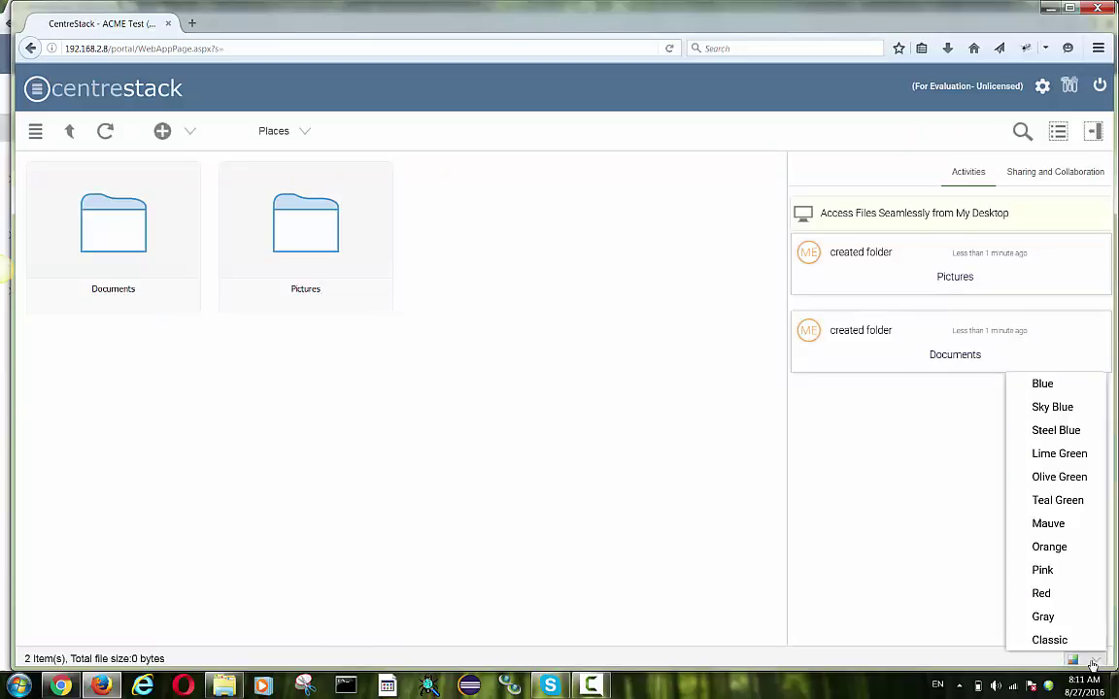
{"action": "left_click", "coordinate": [1040, 384]}
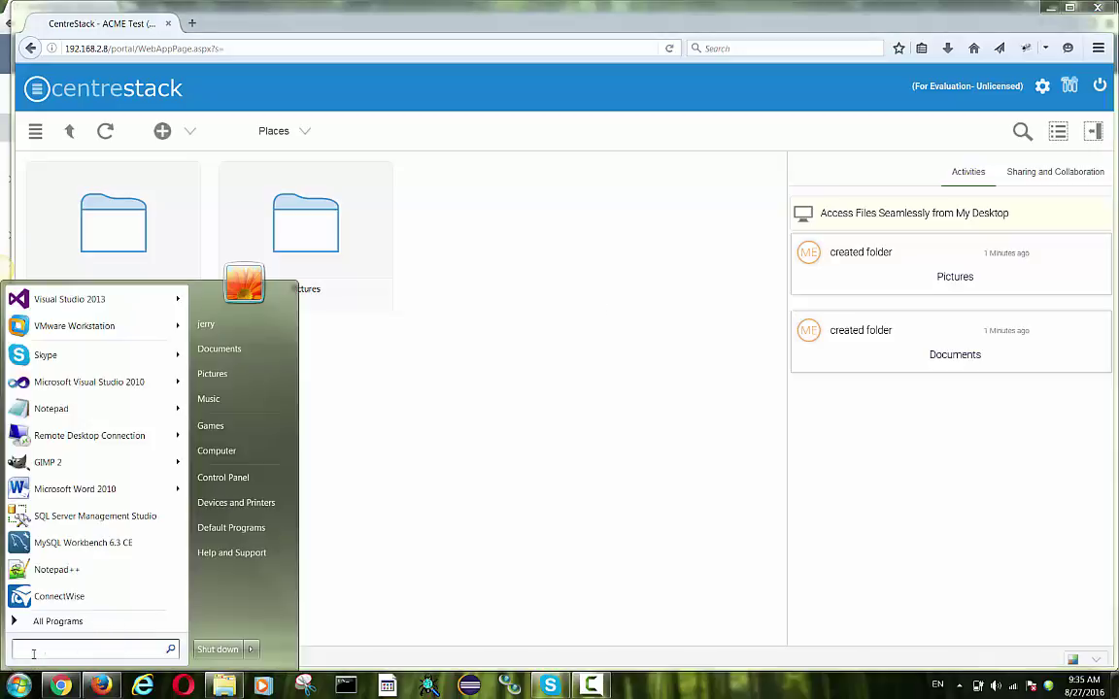
- Search the Start menu for 'gotom' and launch GoToMeeting
{"action": "type", "text": "gotomeet"}
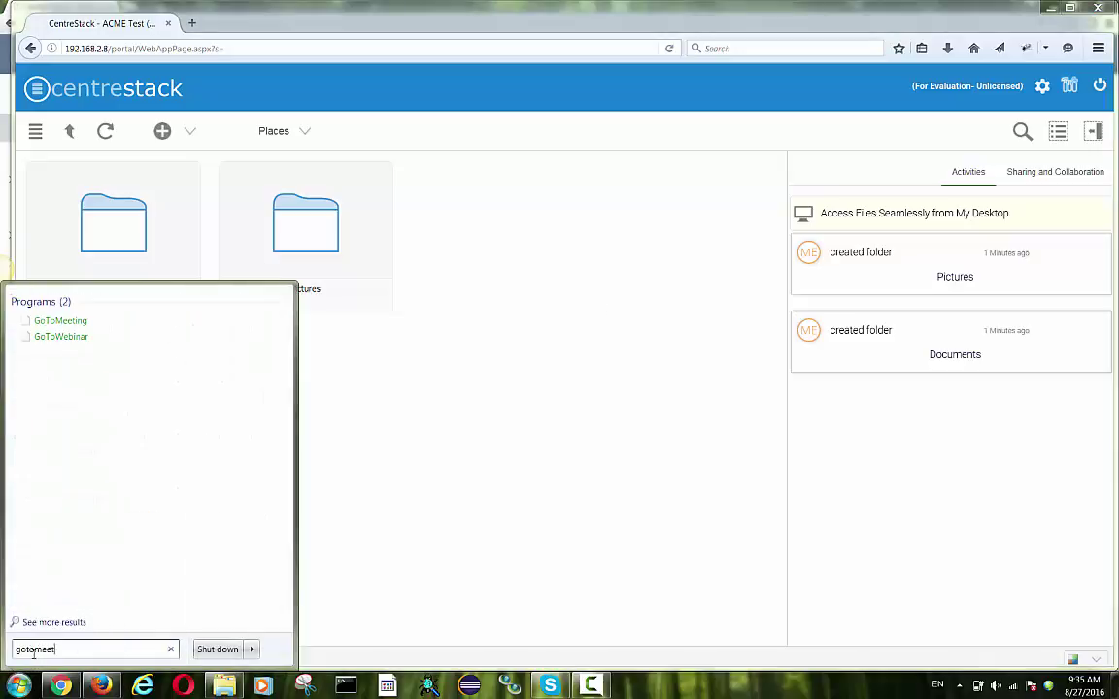
{"action": "left_click", "coordinate": [61, 324]}
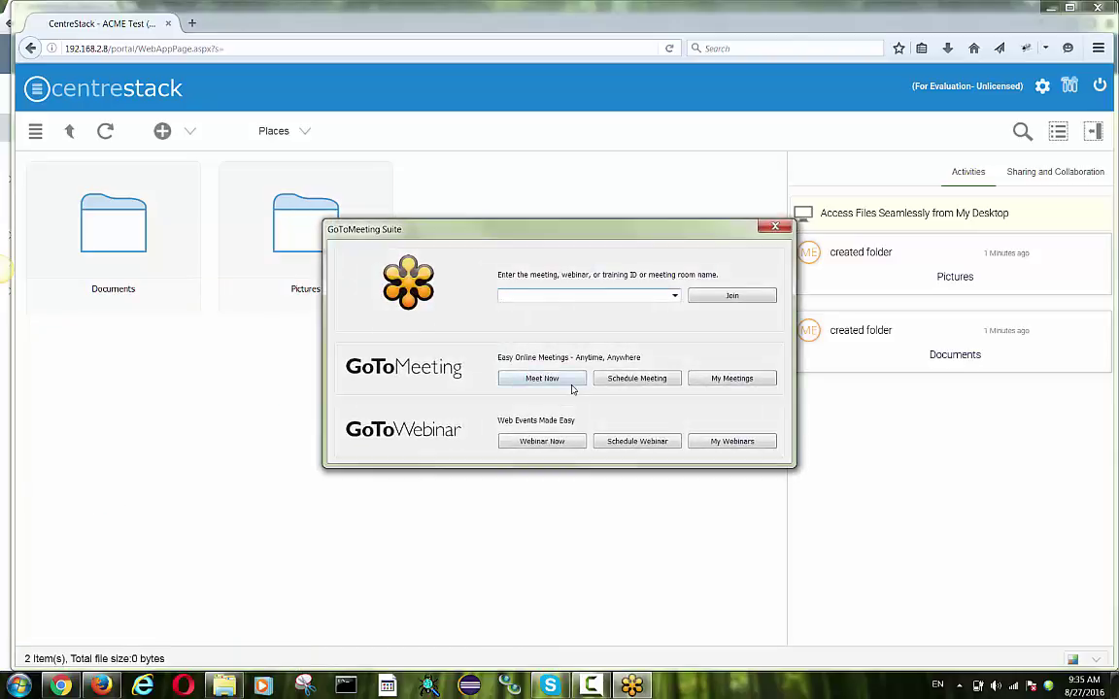
- Start a Meet Now session and make the other attendee the presenter
{"action": "left_click", "coordinate": [567, 381]}
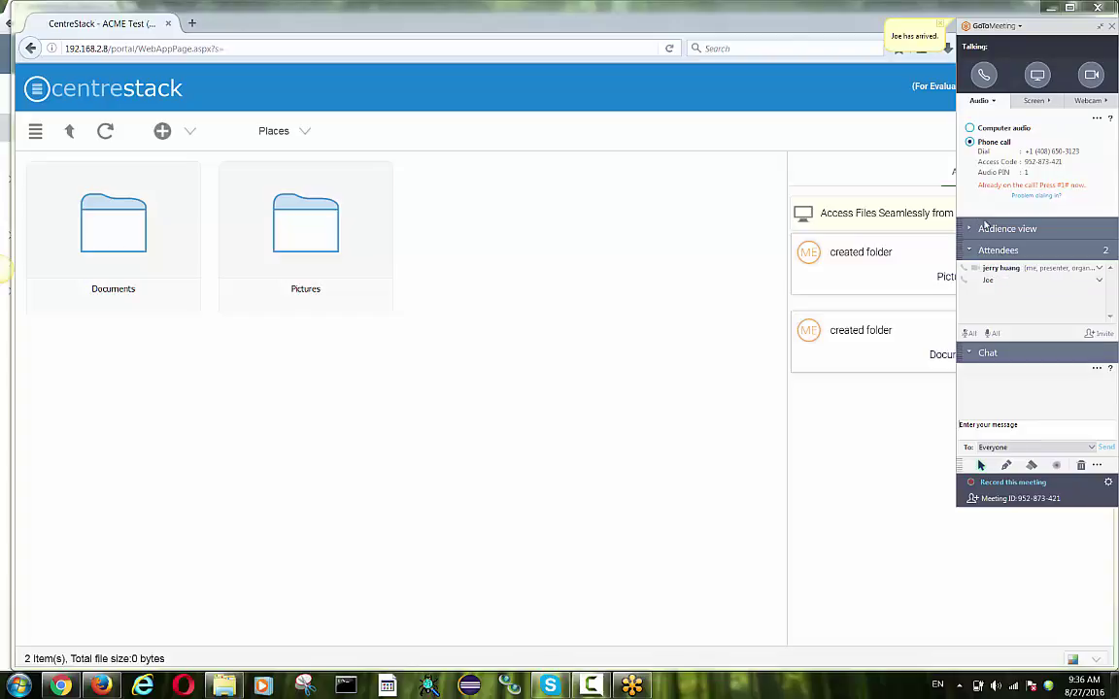
{"action": "left_click", "coordinate": [1023, 282]}
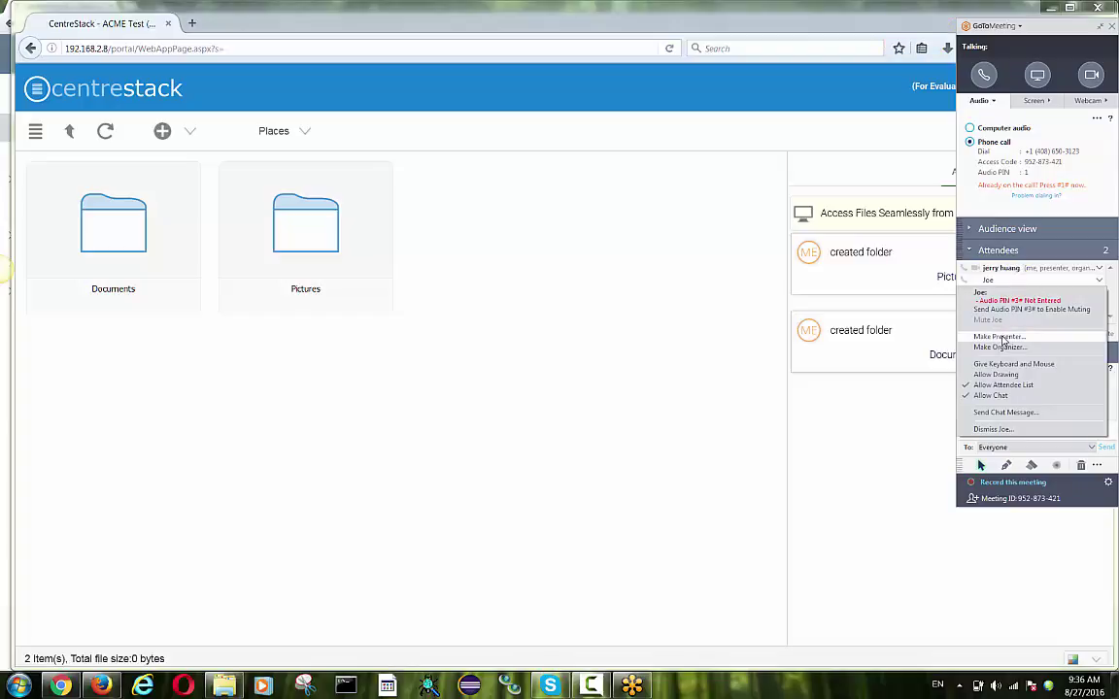
{"action": "left_click", "coordinate": [1003, 337]}
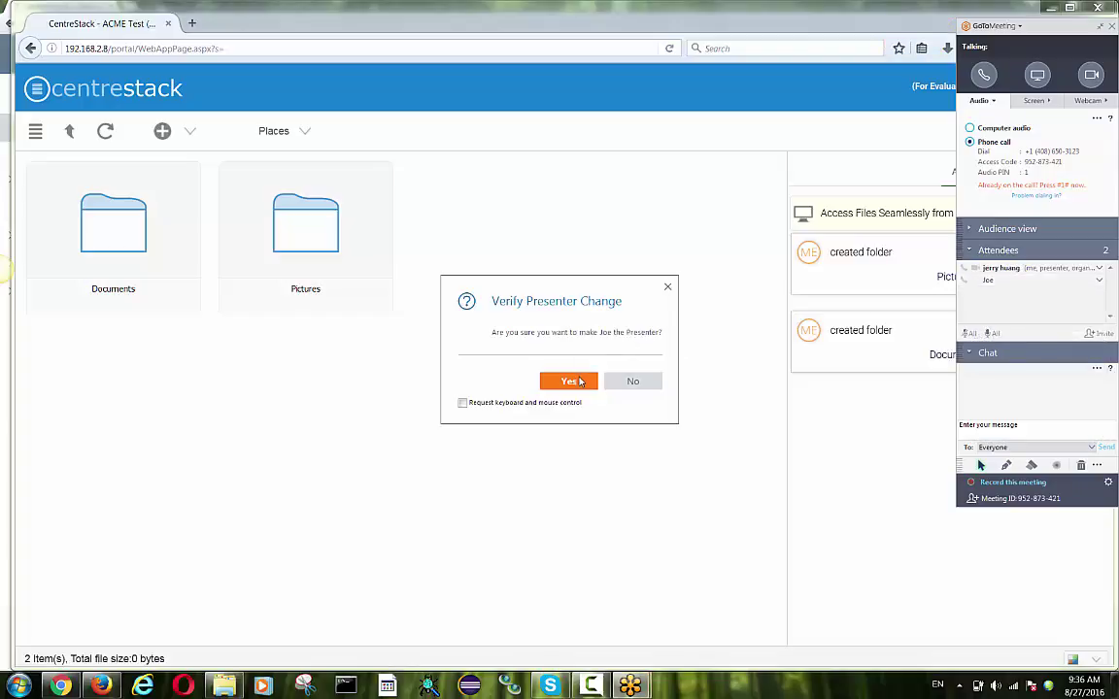
{"action": "left_click", "coordinate": [570, 382]}
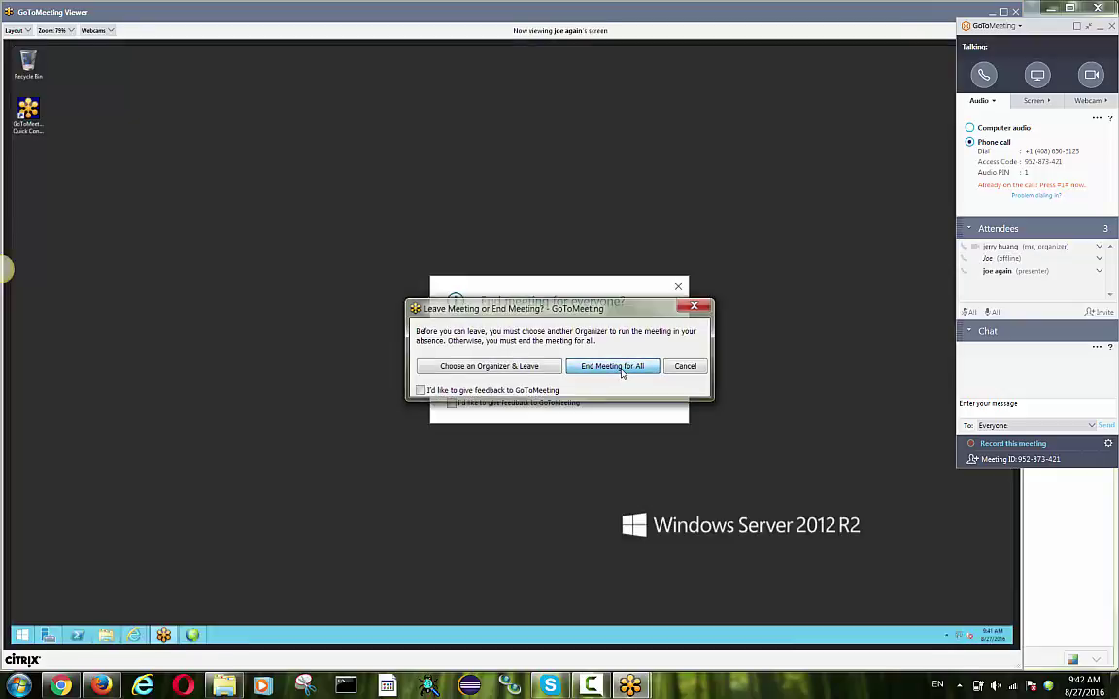
- End the GoToMeeting session for everyone and close the viewer
{"action": "left_click", "coordinate": [622, 366]}
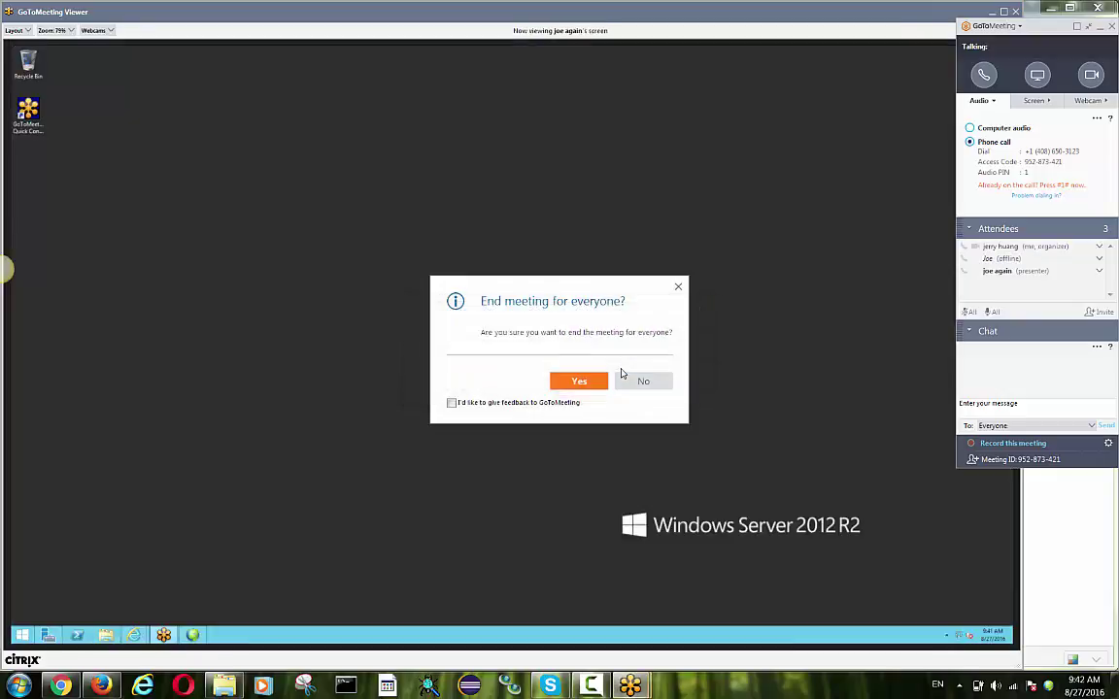
{"action": "left_click", "coordinate": [580, 379]}
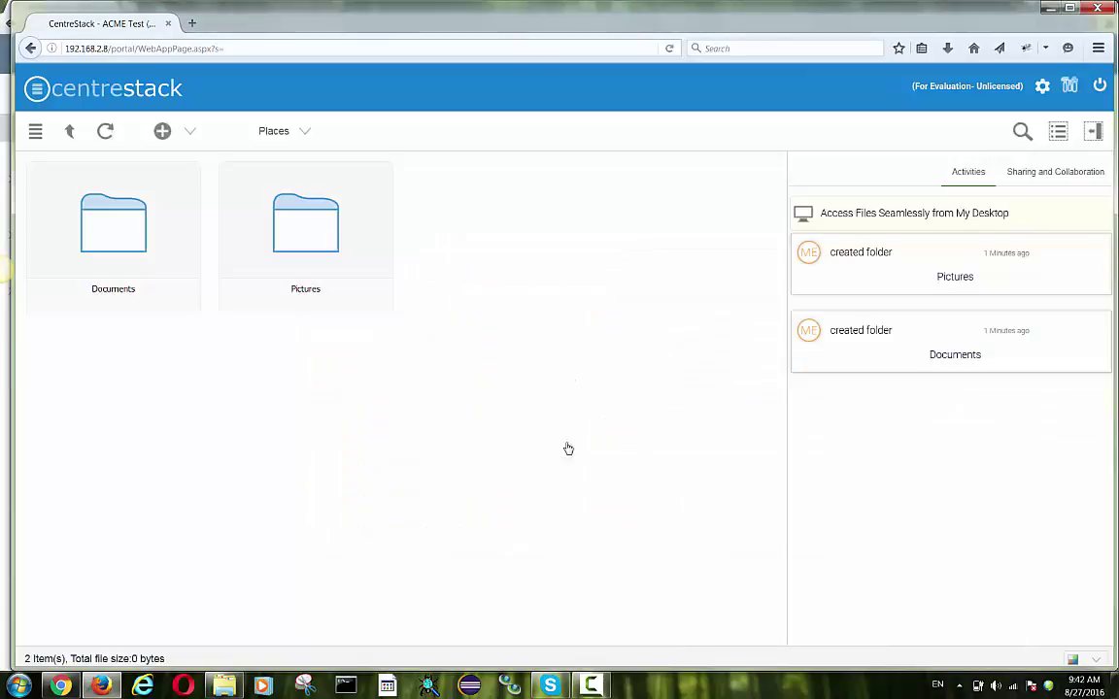
- Switch to the tenant management console, open User Manager, and start adding a new user
{"action": "left_click", "coordinate": [1069, 87]}
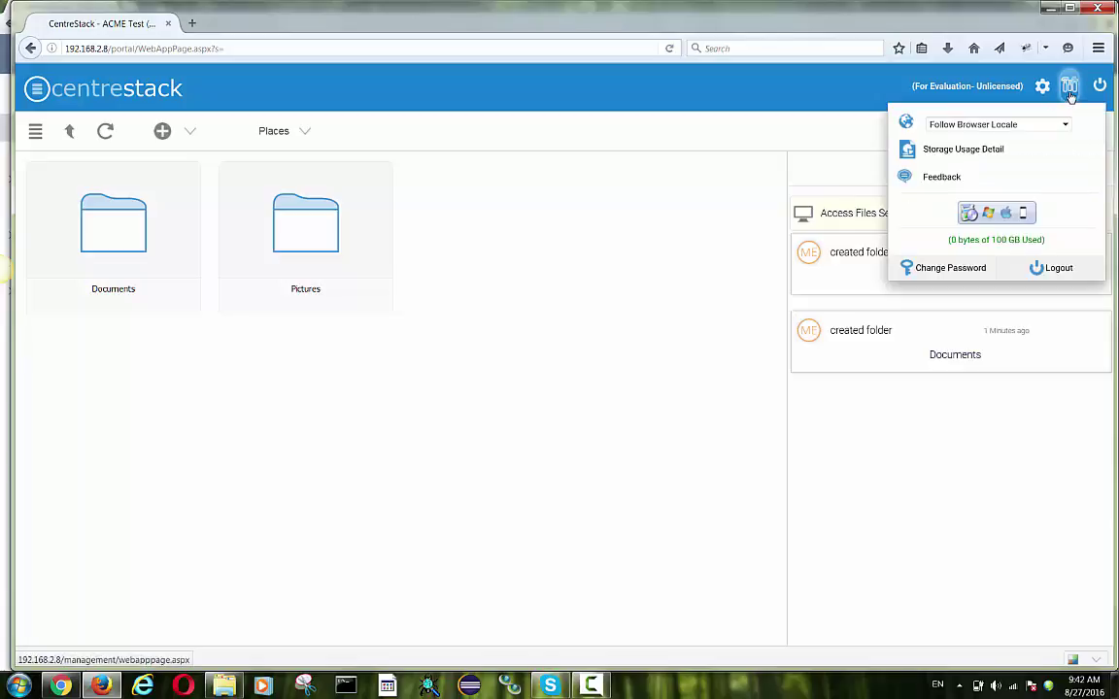
{"action": "left_click", "coordinate": [1070, 89]}
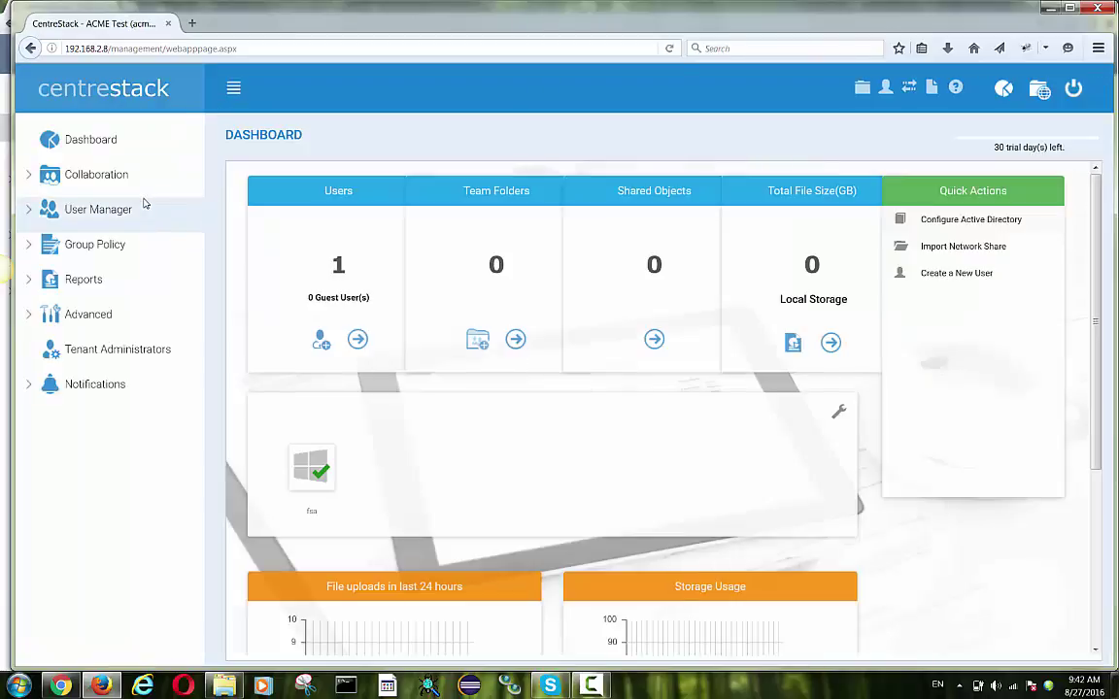
{"action": "left_click", "coordinate": [121, 210]}
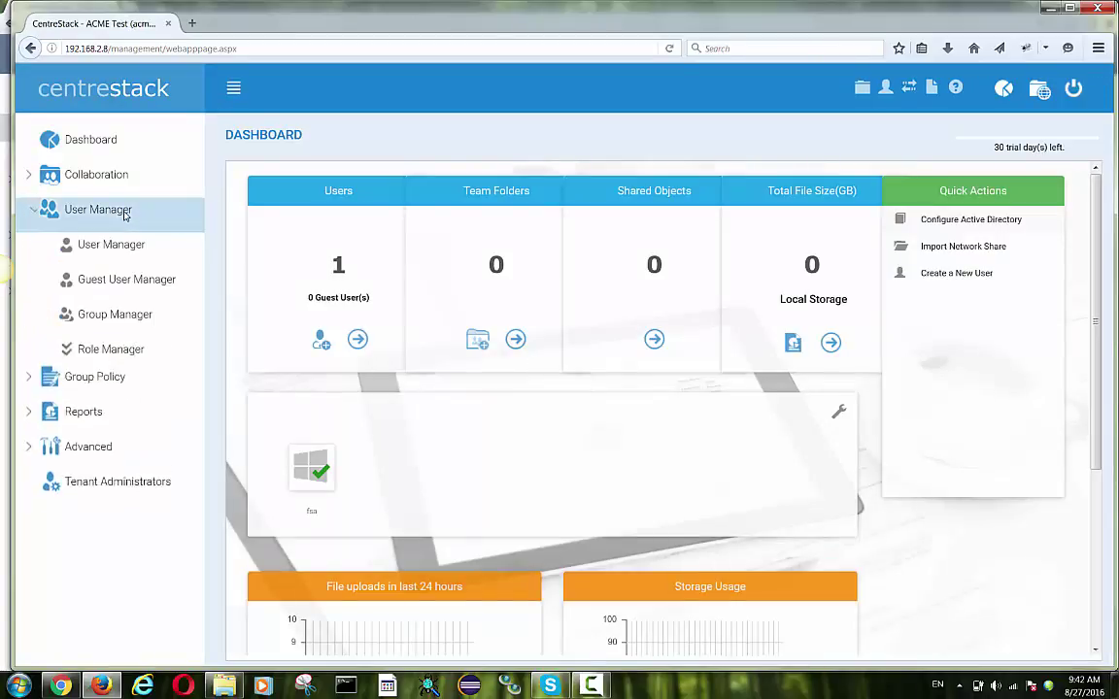
{"action": "left_click", "coordinate": [110, 246]}
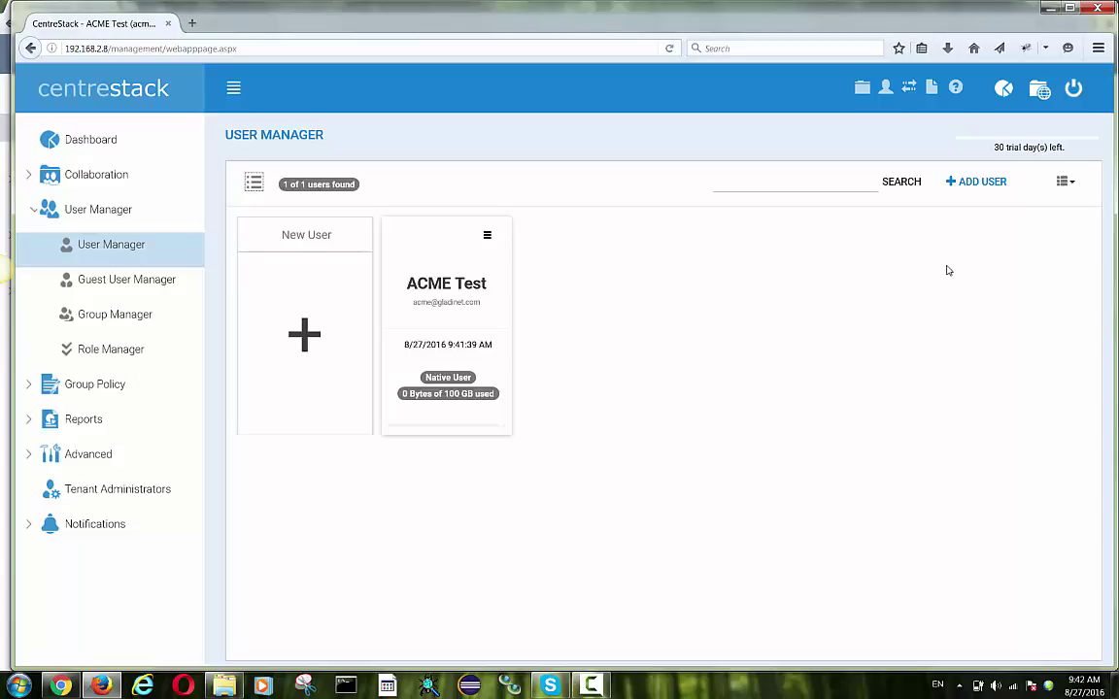
{"action": "left_click", "coordinate": [983, 192]}
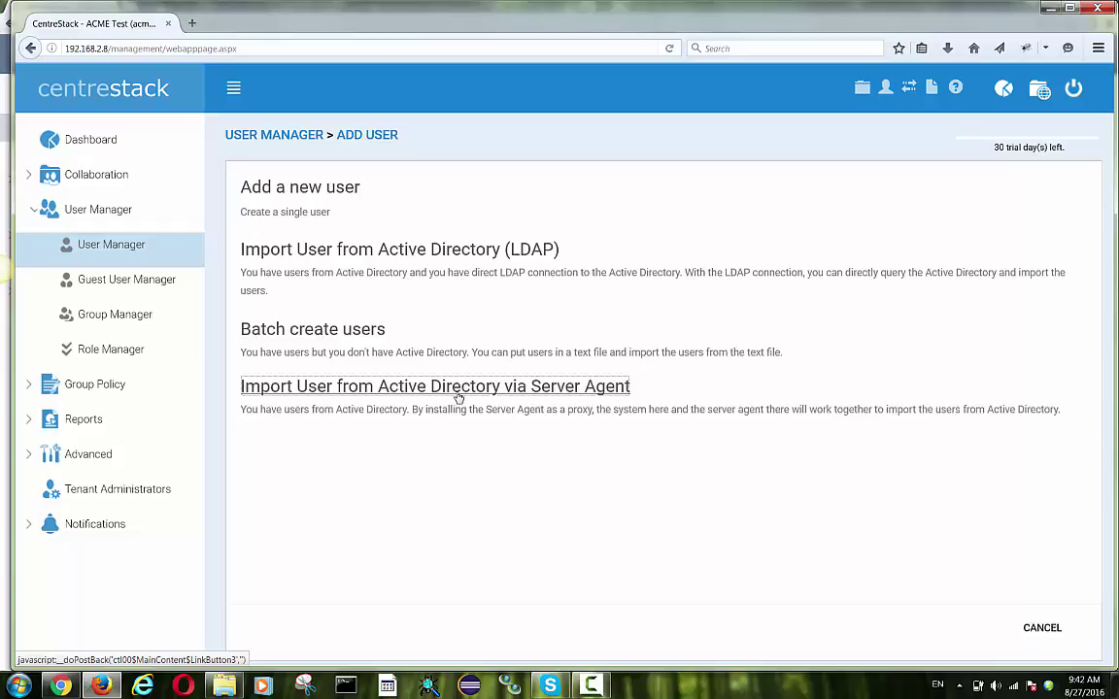
- Start importing Active Directory users via Server Agent on server fsa, ready to query
{"action": "left_click", "coordinate": [458, 396]}
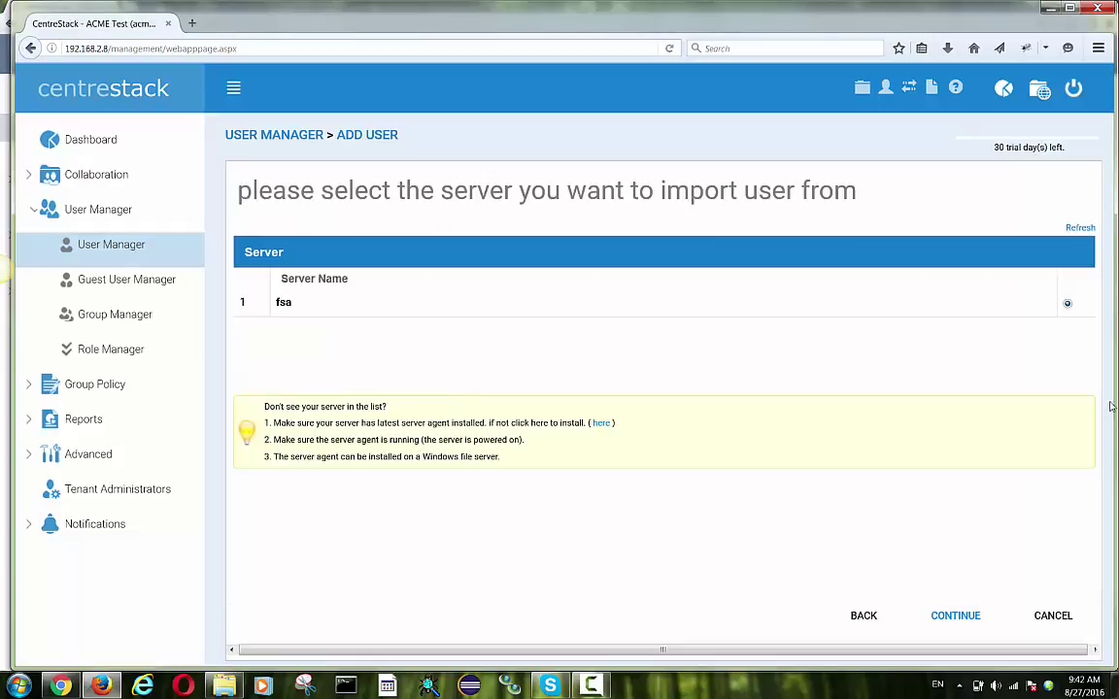
{"action": "left_click", "coordinate": [955, 618]}
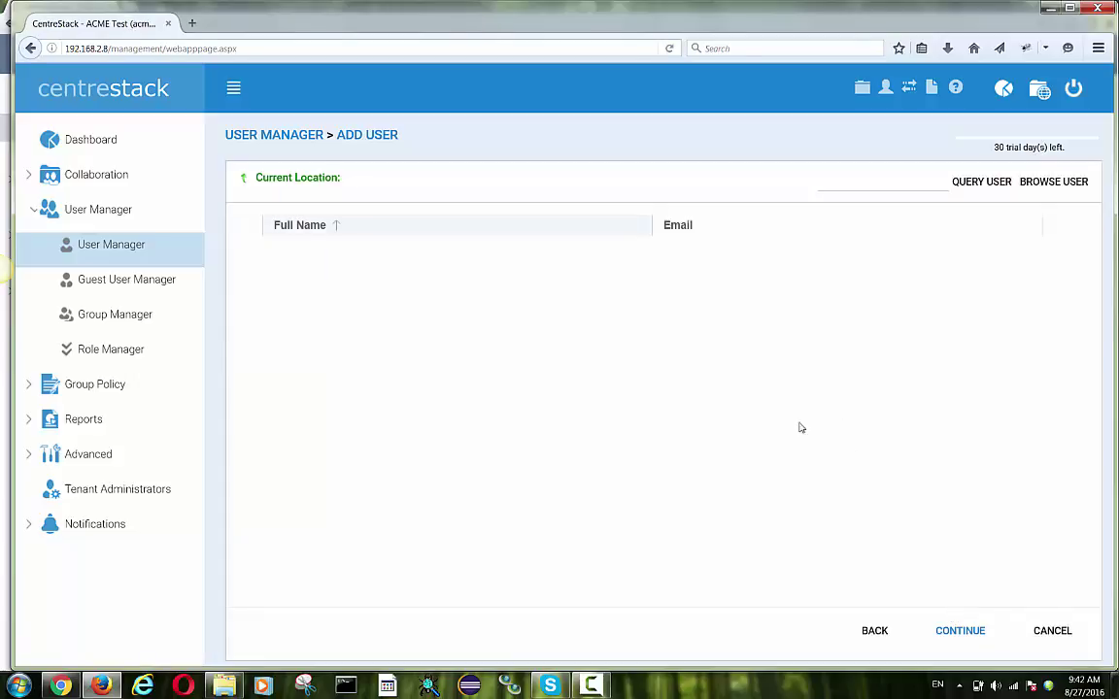
{"action": "left_click", "coordinate": [867, 182]}
- Query the directory for users matching 't1' and review the results
{"action": "type", "text": "t1"}
{"action": "left_click", "coordinate": [998, 185]}
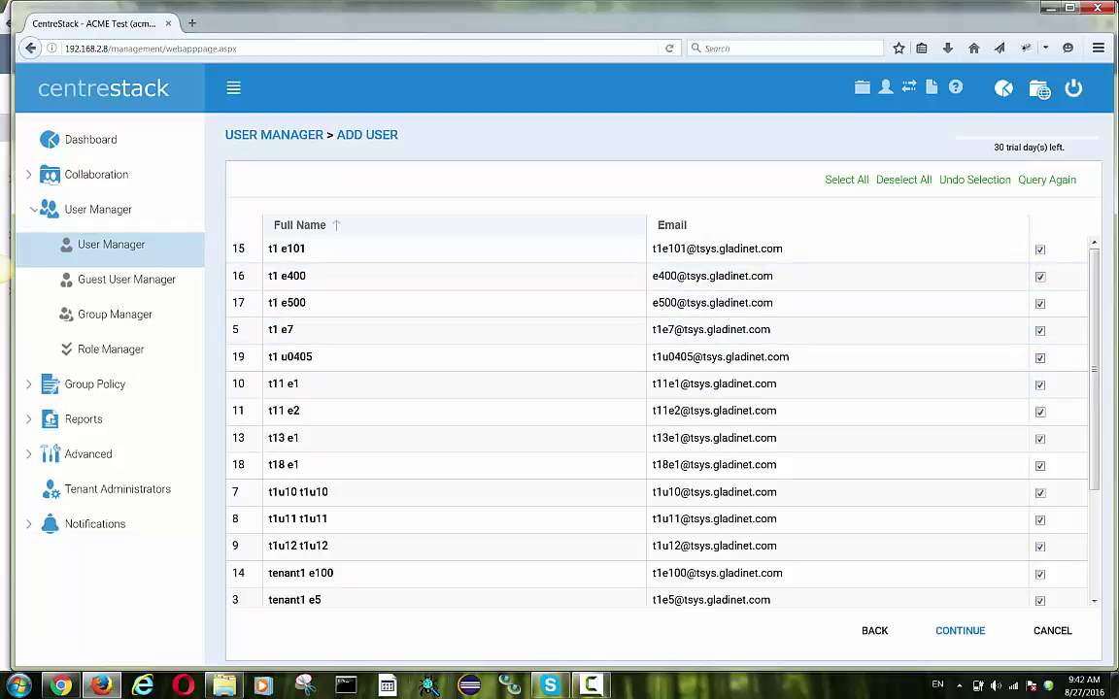
{"action": "scroll", "coordinate": [1082, 445], "scroll_direction": "down", "scroll_amount": 3}
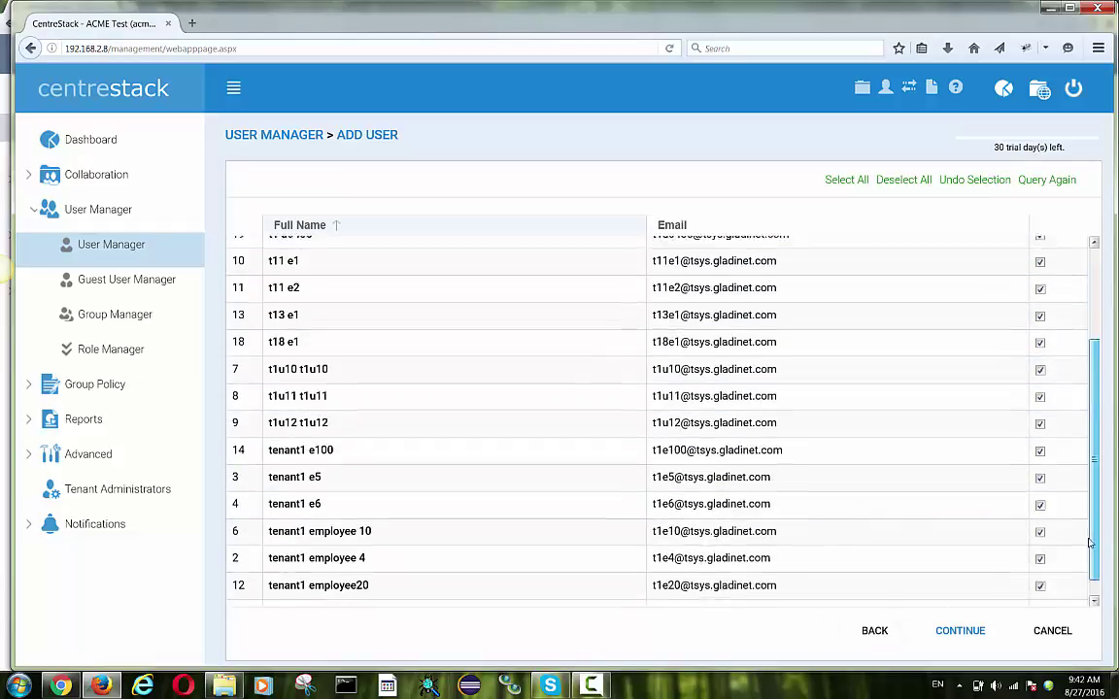
{"action": "scroll", "coordinate": [1082, 447], "scroll_direction": "up", "scroll_amount": 3}
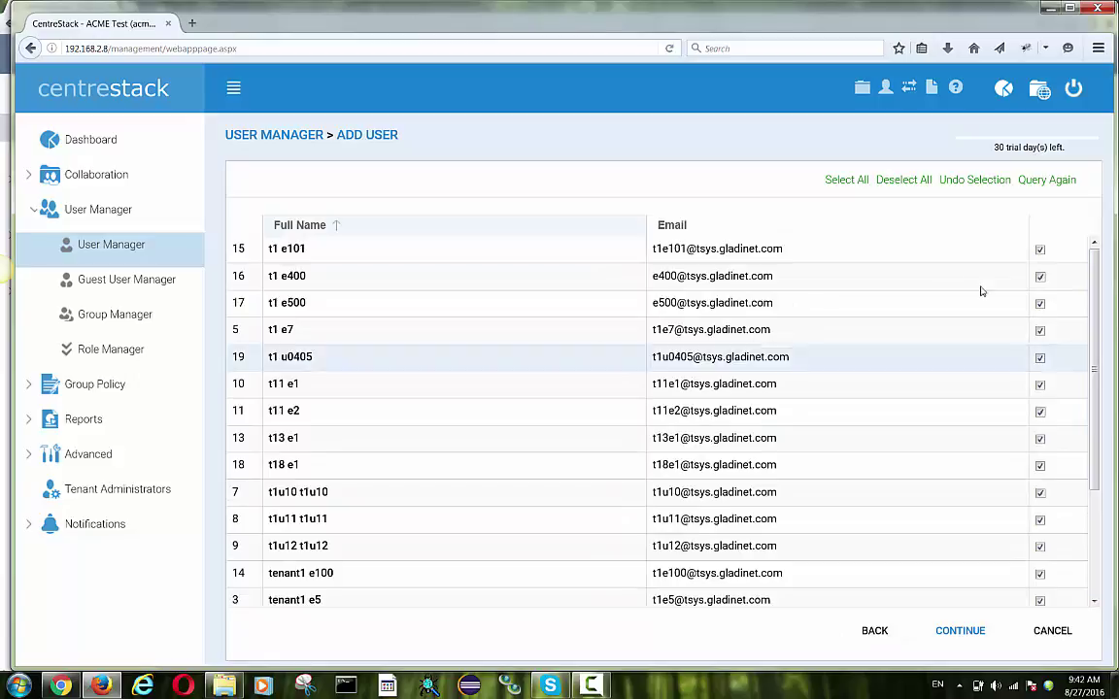
- Deselect all results, keep only the first user, and continue to User Creation Options
{"action": "left_click", "coordinate": [904, 181]}
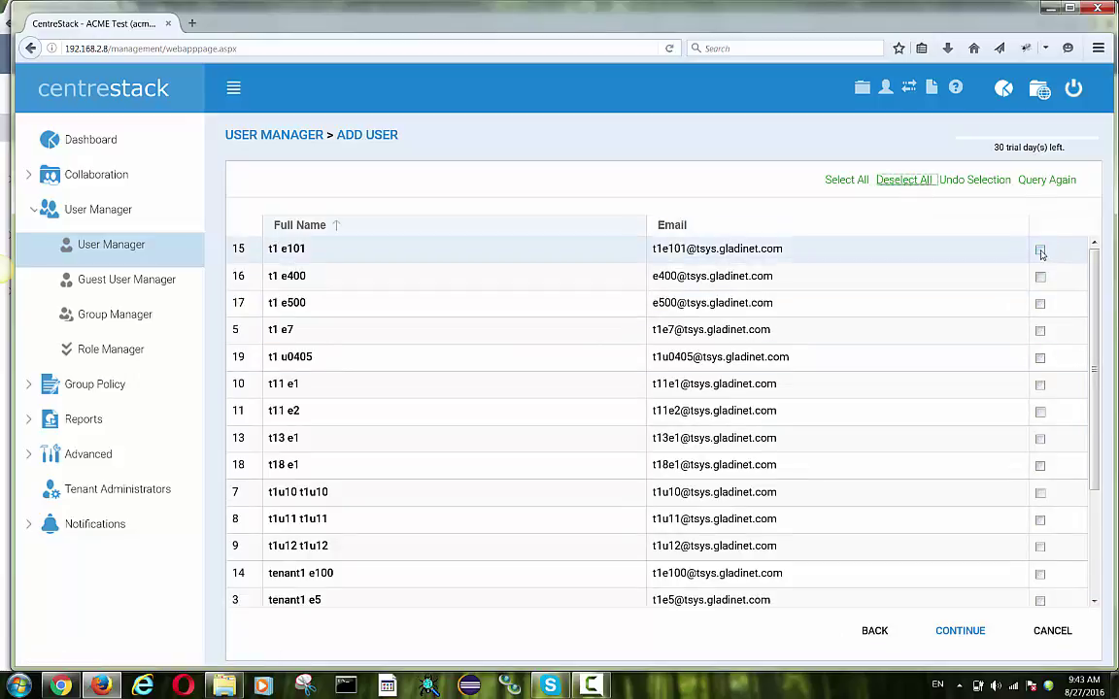
{"action": "left_click", "coordinate": [1041, 249]}
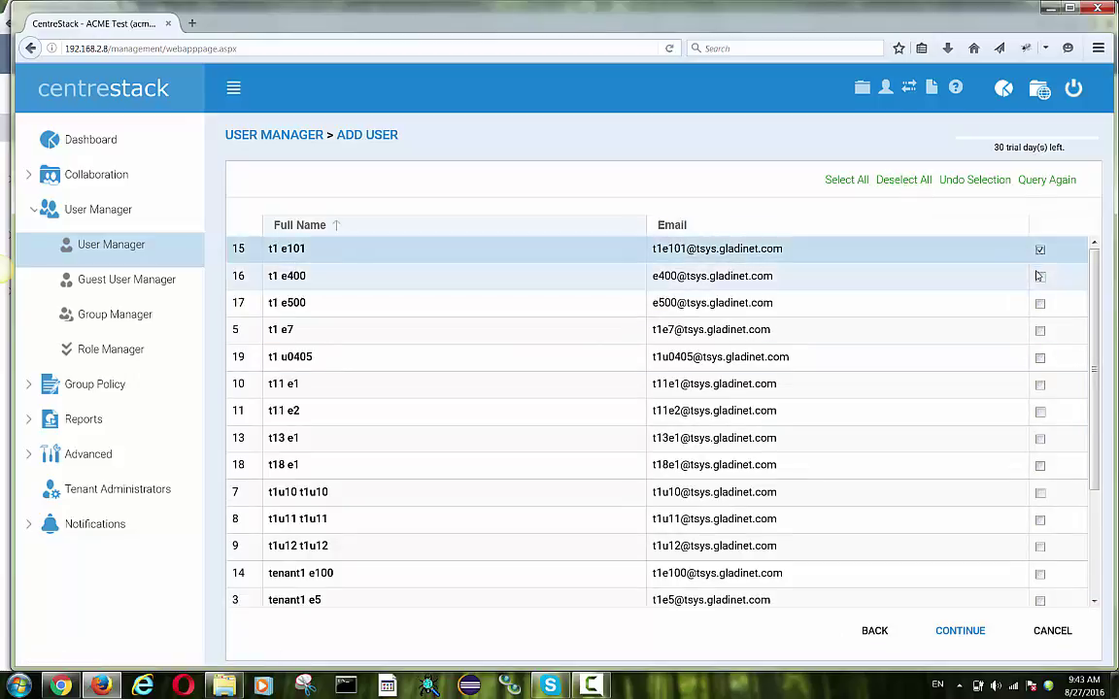
{"action": "left_click", "coordinate": [962, 632]}
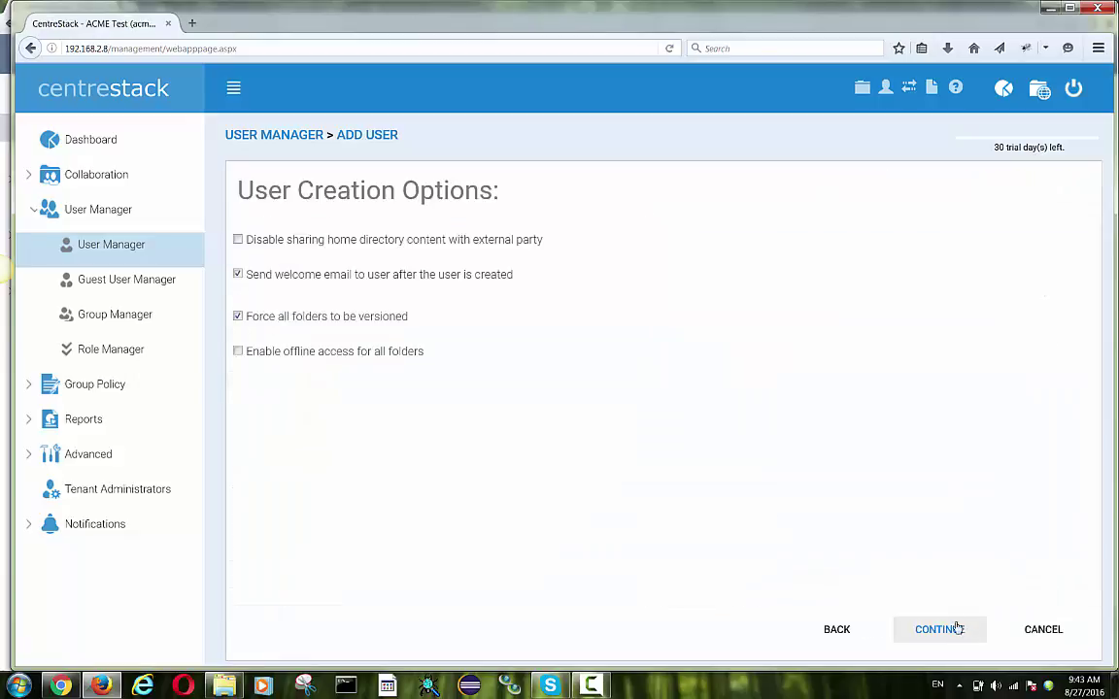
- Disable the welcome email, pass team folder and group selection, and commit the import
{"action": "left_click", "coordinate": [321, 274]}
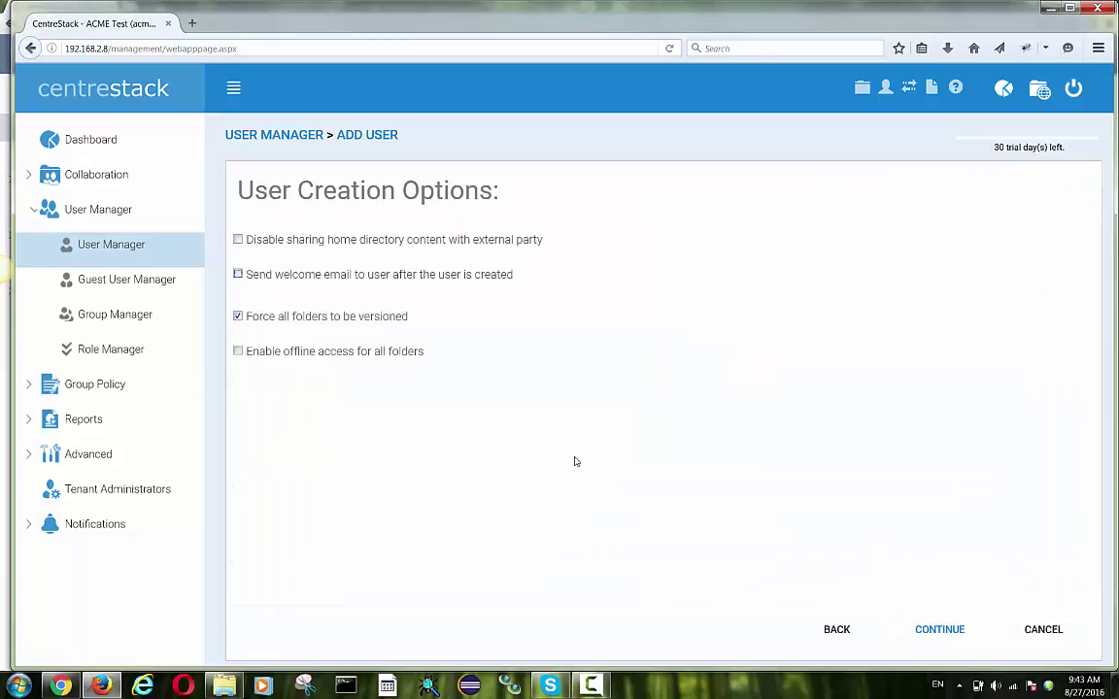
{"action": "left_click", "coordinate": [940, 642]}
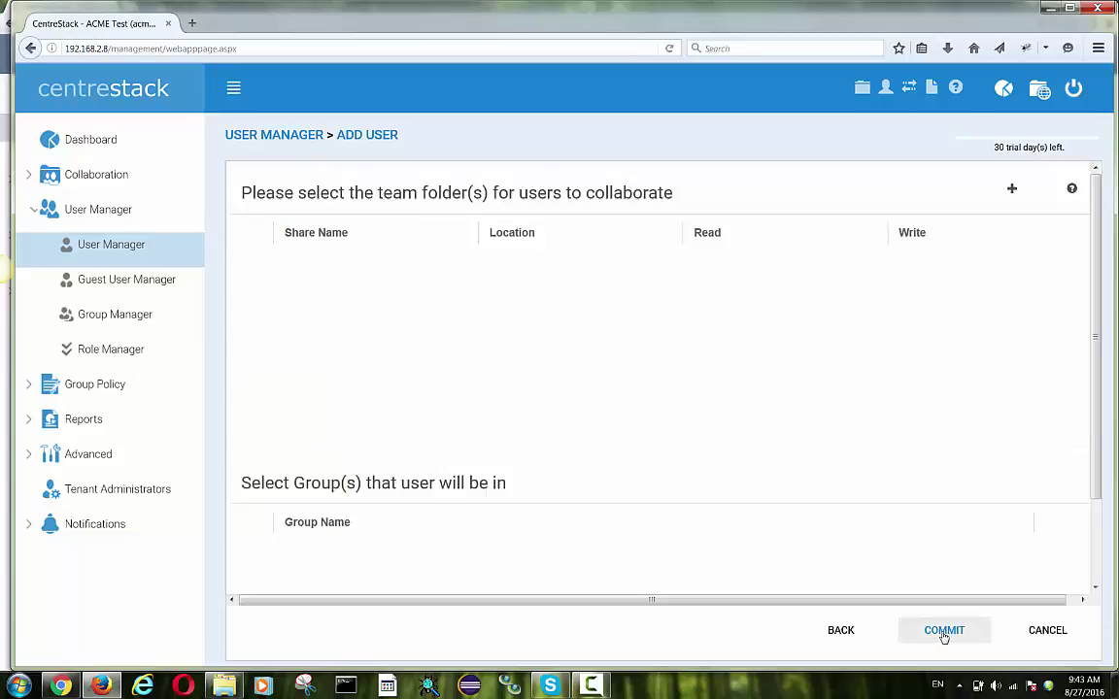
{"action": "left_click", "coordinate": [945, 634]}
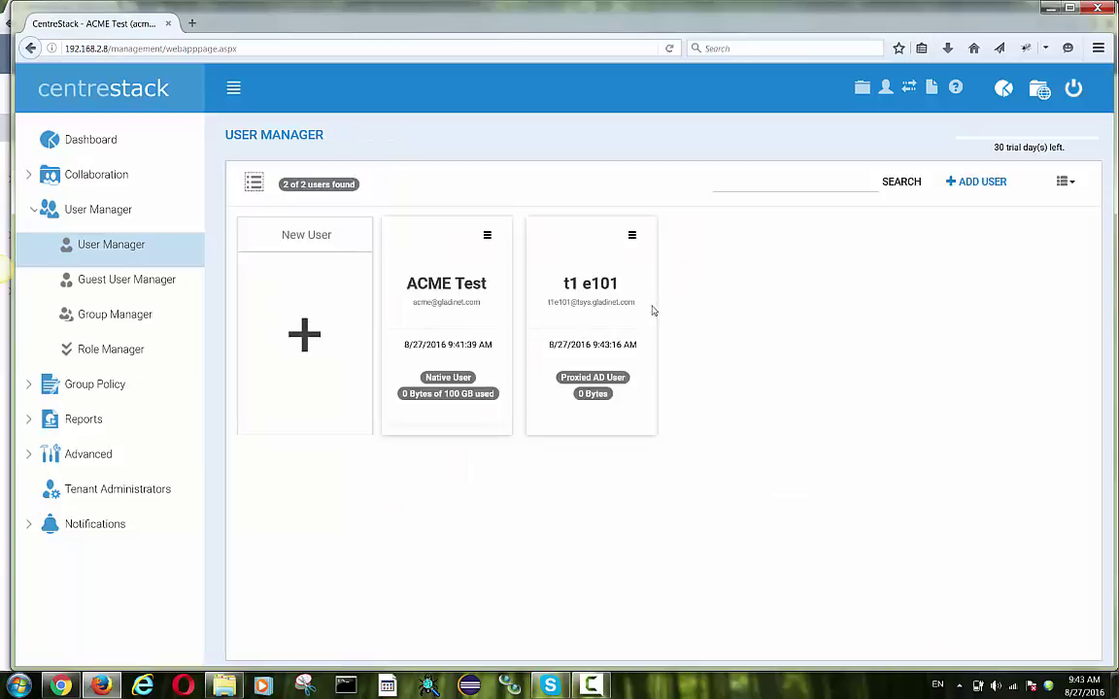
- Switch User Manager to the table view showing Type, Storage Usage and Last Login
{"action": "left_click", "coordinate": [254, 183]}
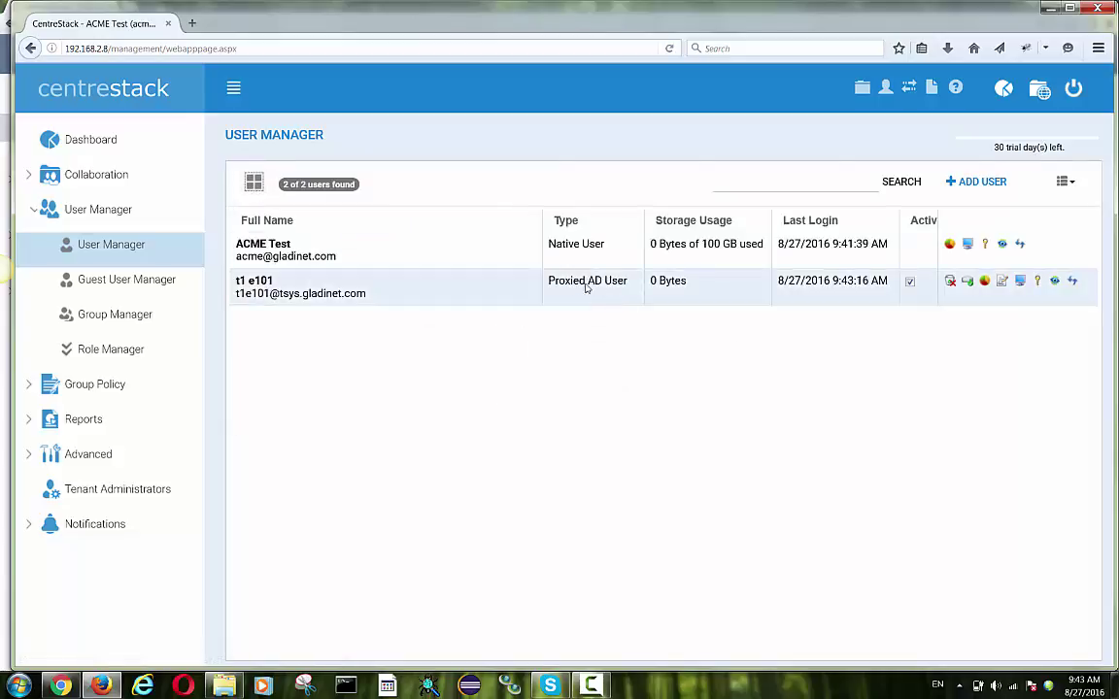